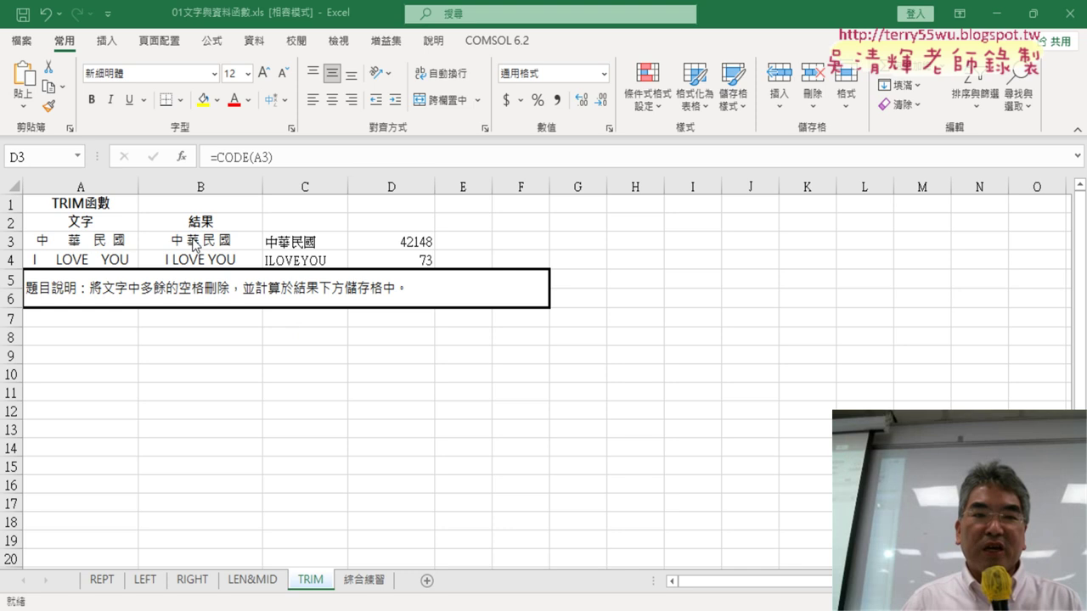
# - Compare the TRIM, SUBSTITUTE and CODE formulas and results in B3, C3 and D3
pyautogui.click(217, 241)
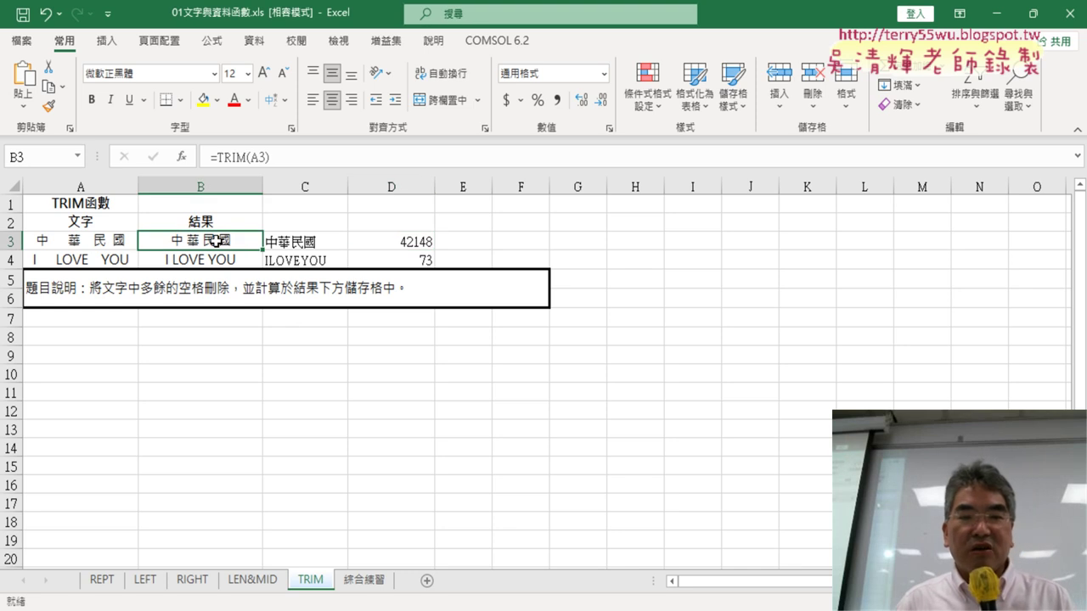
pyautogui.click(306, 244)
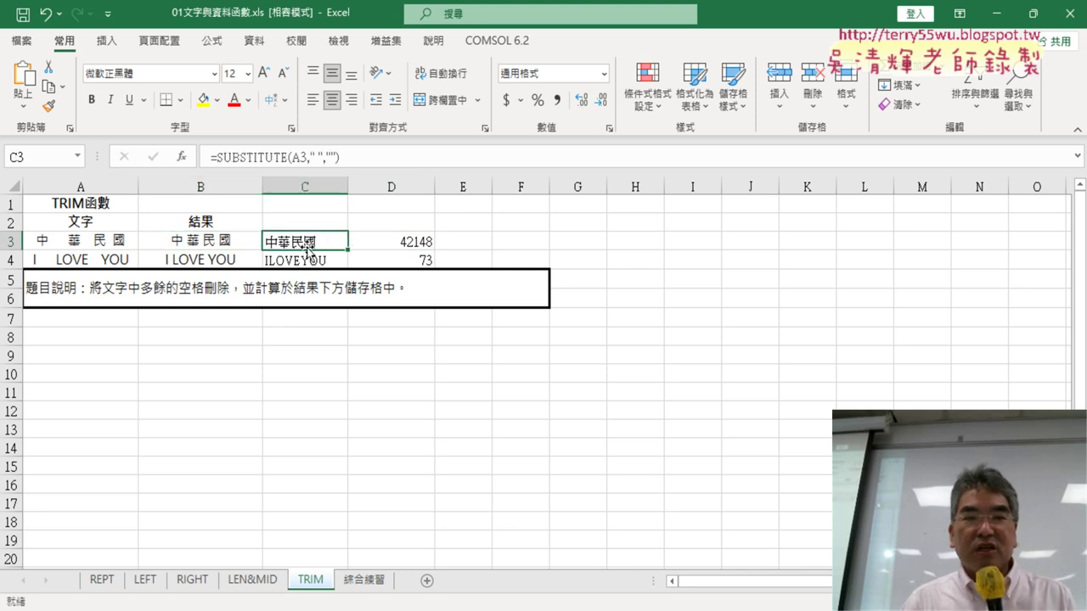
pyautogui.click(223, 246)
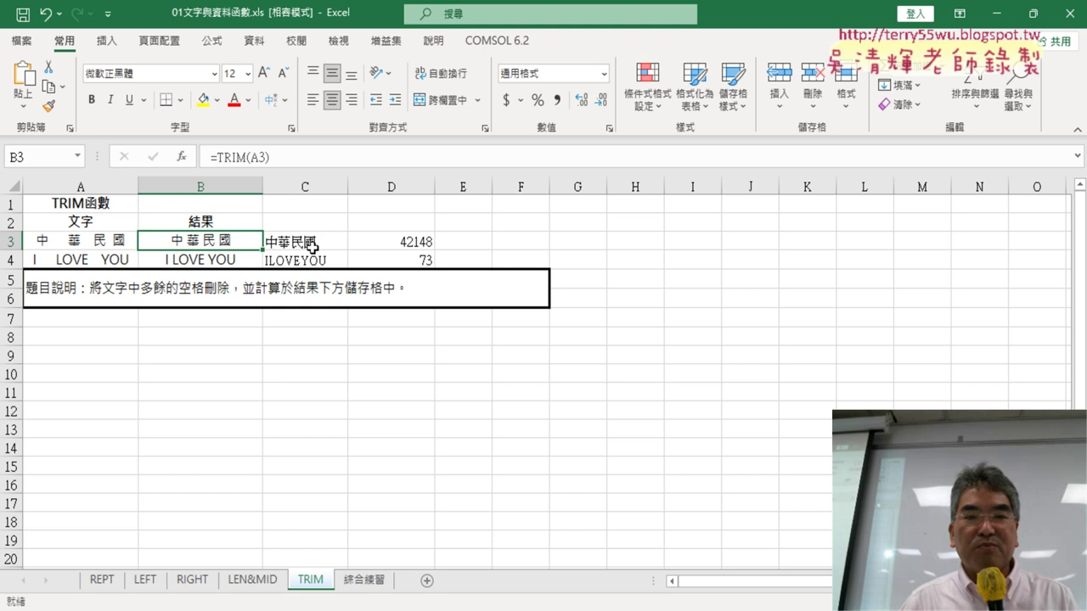
pyautogui.click(312, 246)
pyautogui.click(232, 245)
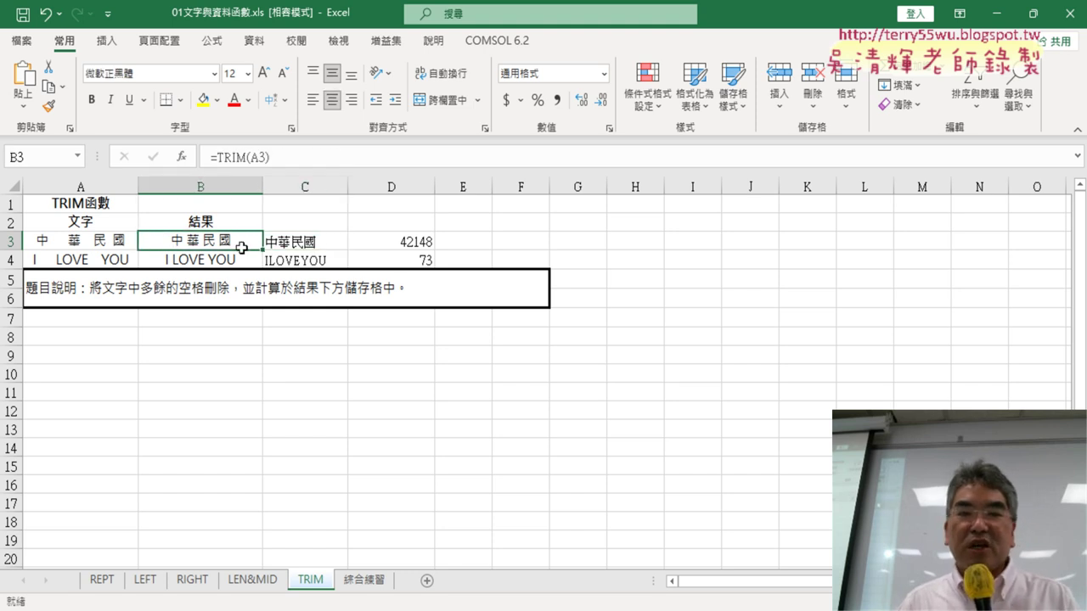
pyautogui.click(322, 246)
pyautogui.click(224, 246)
pyautogui.click(309, 243)
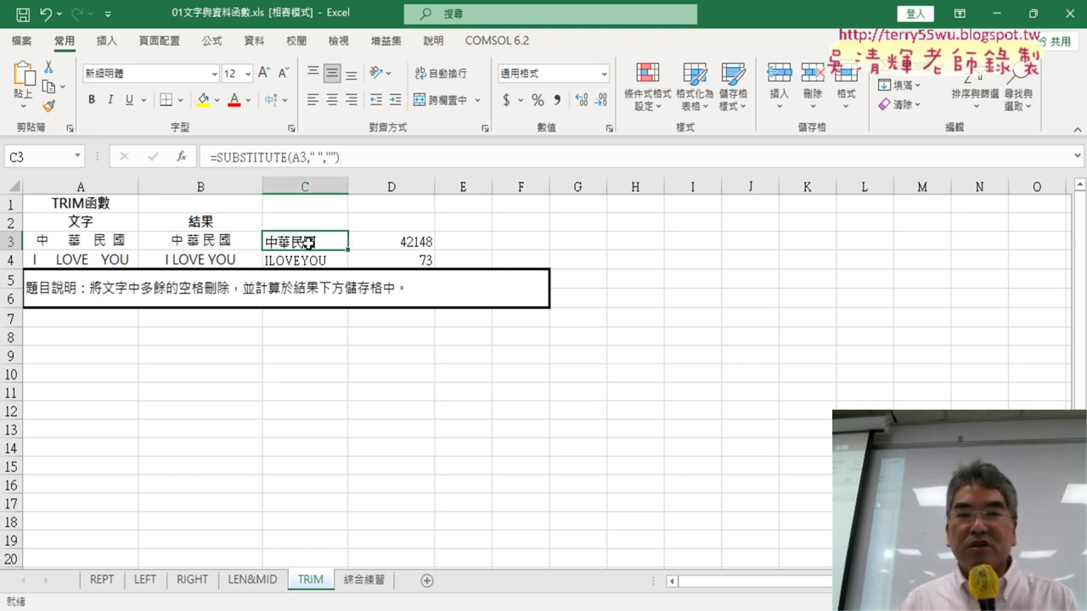
pyautogui.click(403, 243)
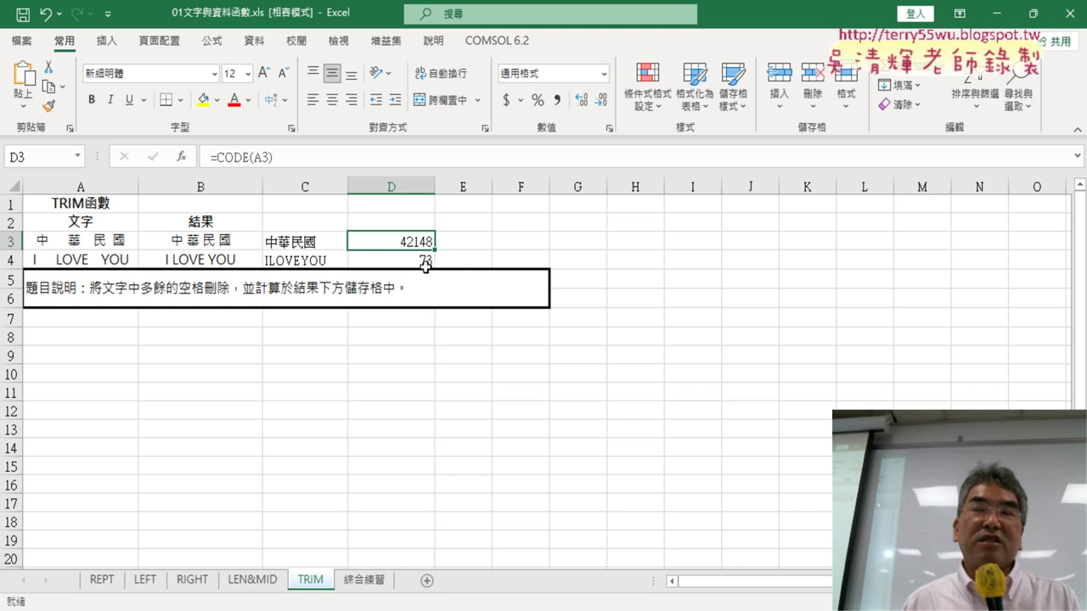
pyautogui.click(214, 243)
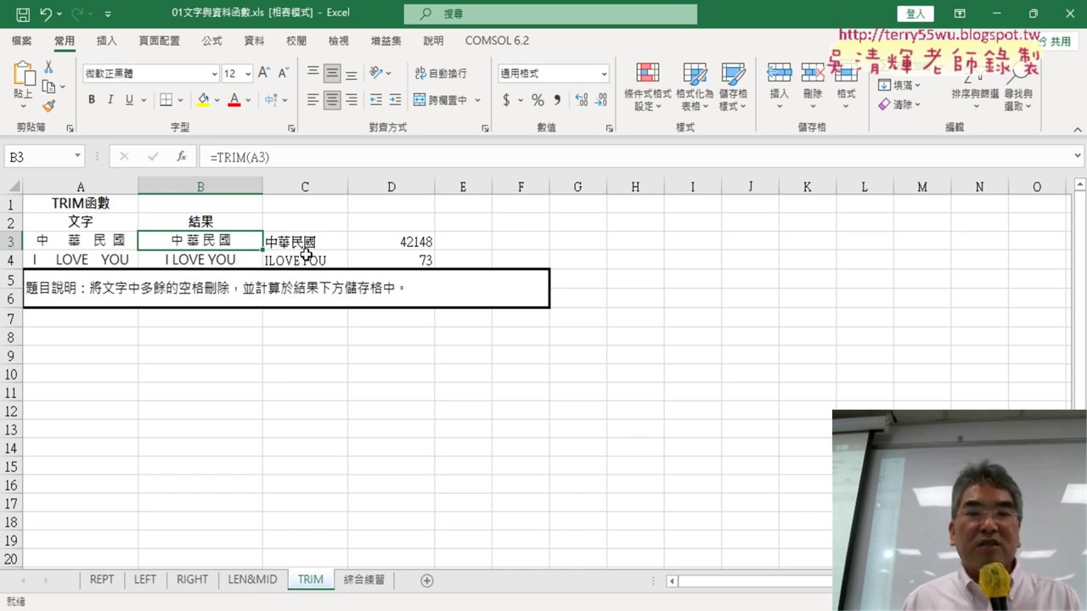
pyautogui.click(315, 244)
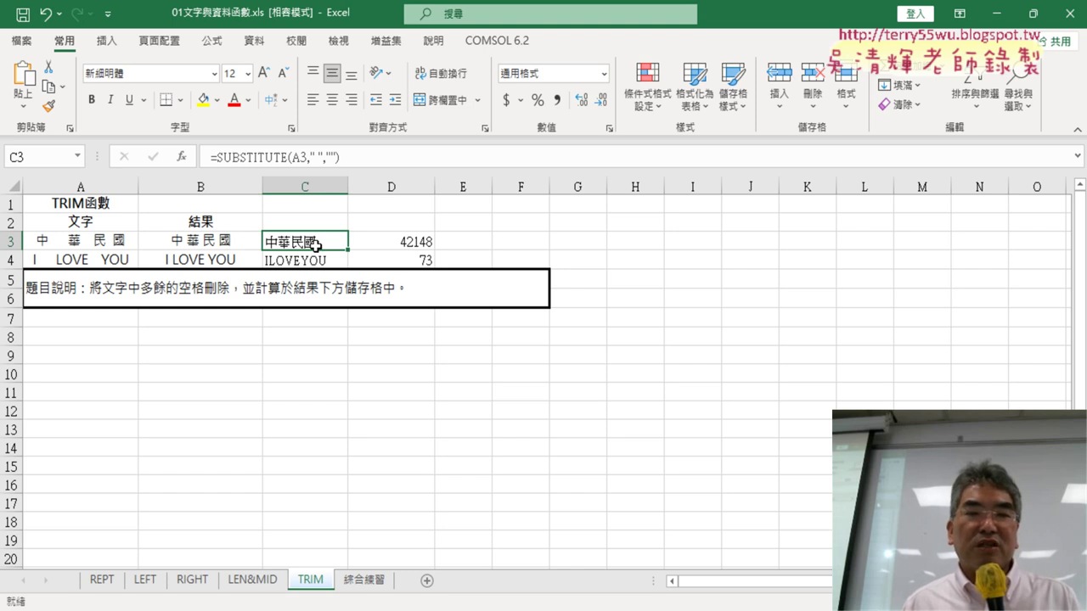
pyautogui.click(207, 242)
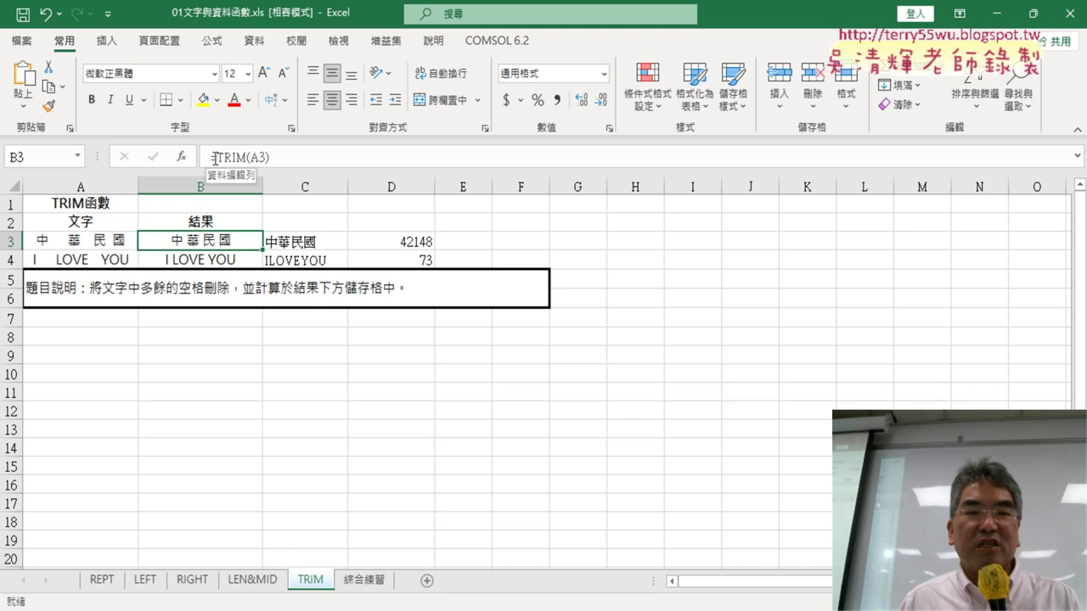
# - Cut TRIM(A3) from B3's formula and insert an empty IF function from the Logical category
pyautogui.moveTo(218, 158); pyautogui.dragTo(308, 160)
pyautogui.hotkey('ctrl', 'c')
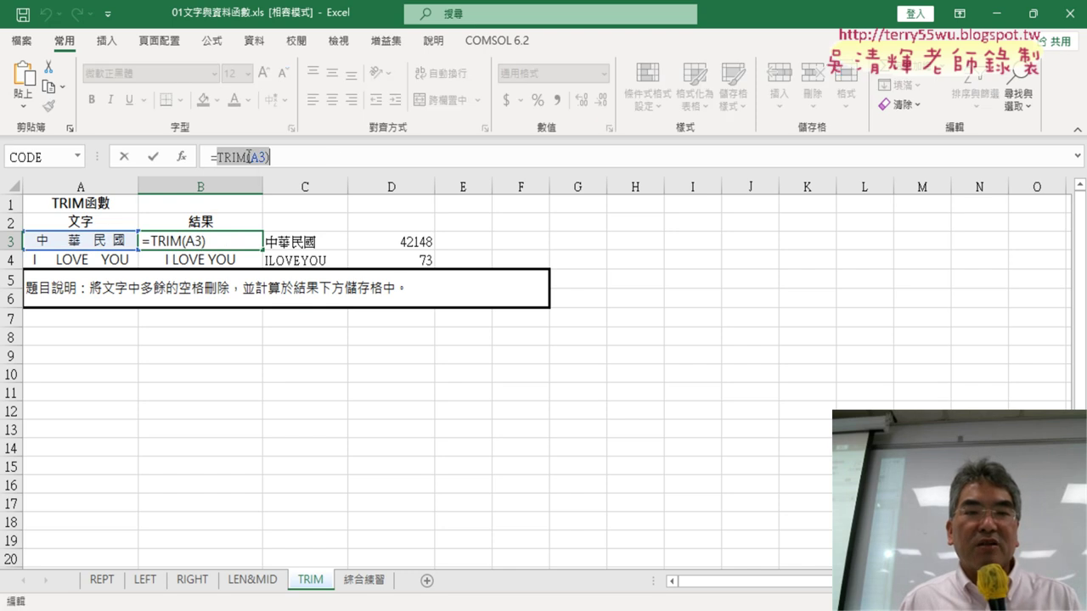
pyautogui.rightClick(249, 157)
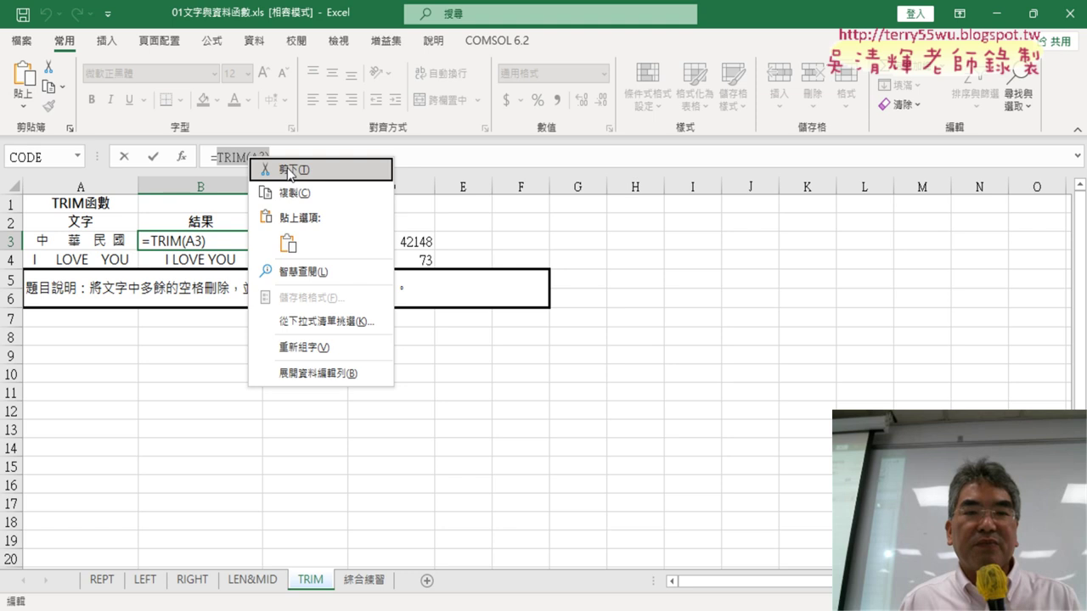
pyautogui.click(287, 167)
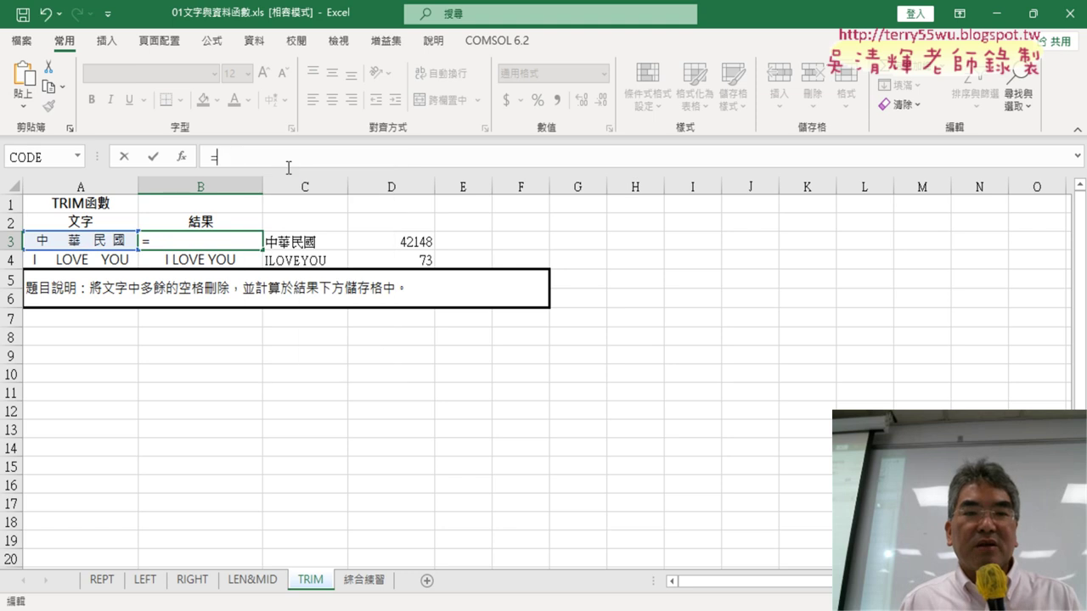
pyautogui.click(182, 158)
pyautogui.click(752, 182)
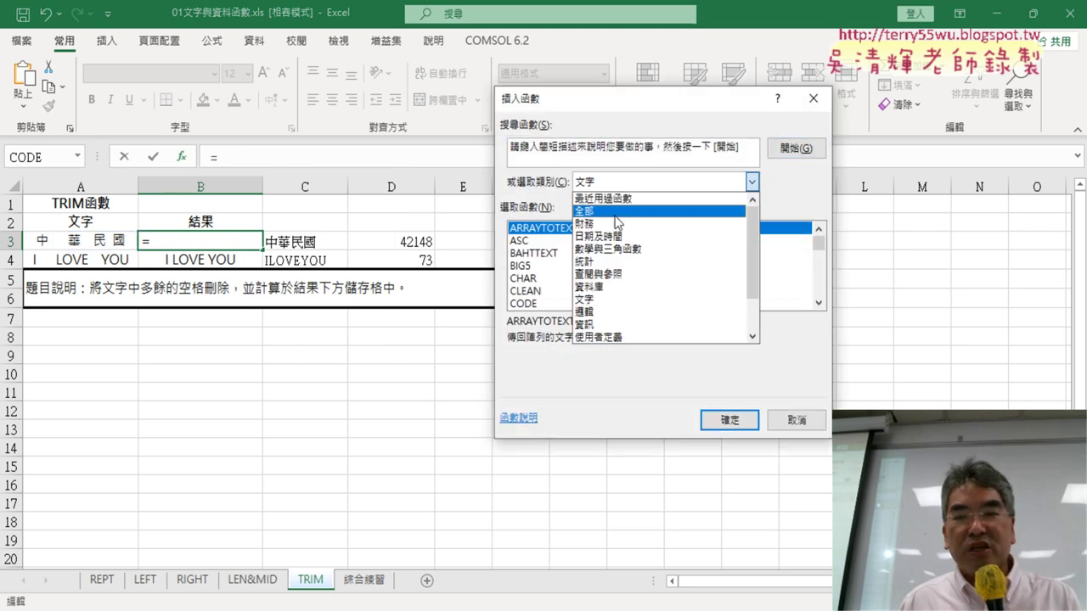
pyautogui.click(618, 312)
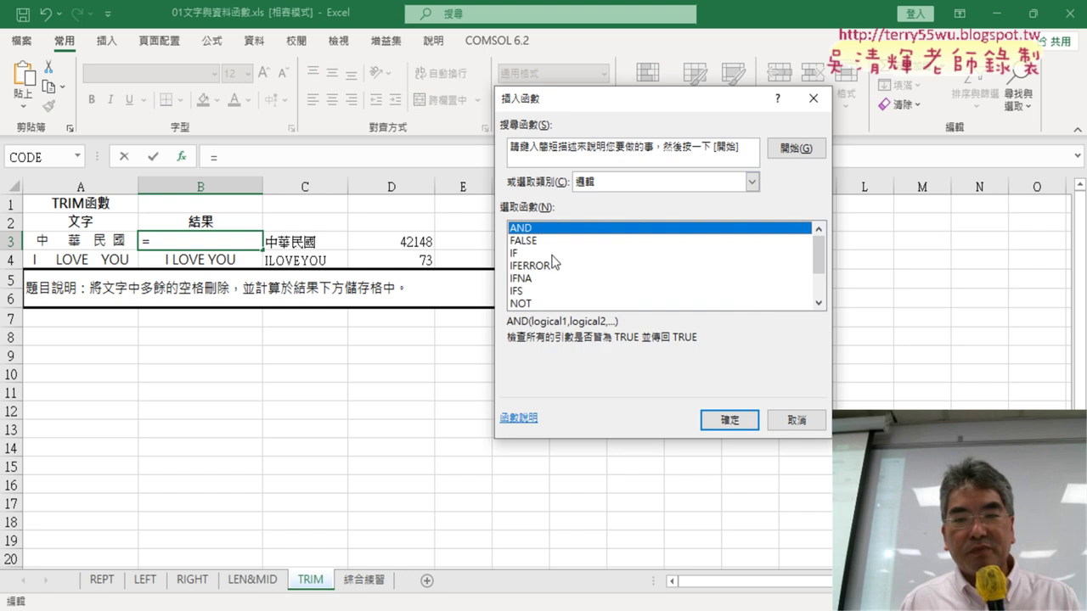
pyautogui.doubleClick(526, 253)
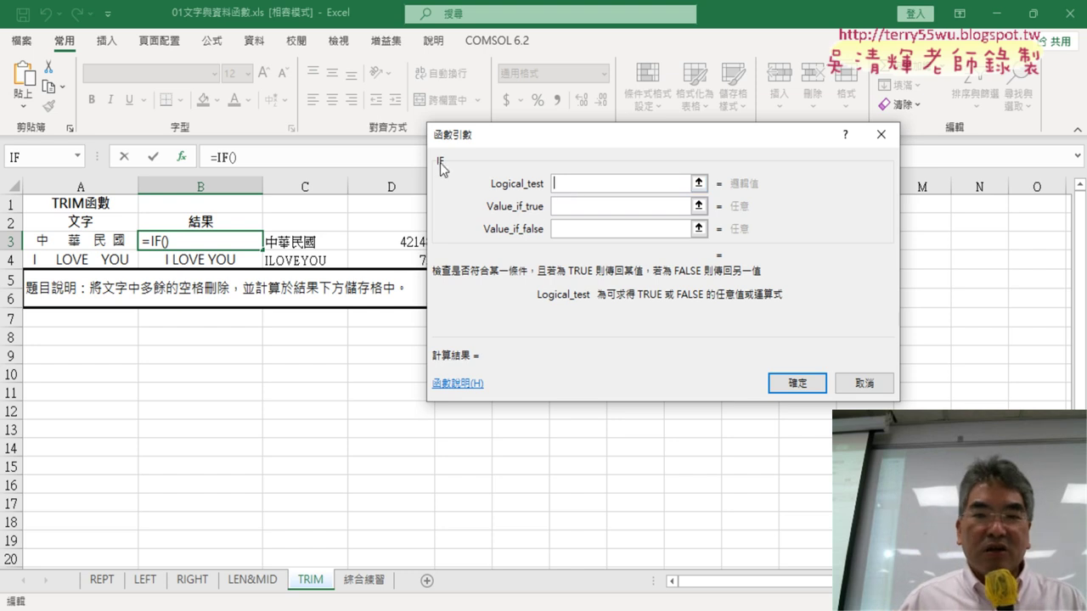
# - Enter CODE(A3)<128 as the IF function's logical test
pyautogui.write("'")
pyautogui.press('BackSpace')
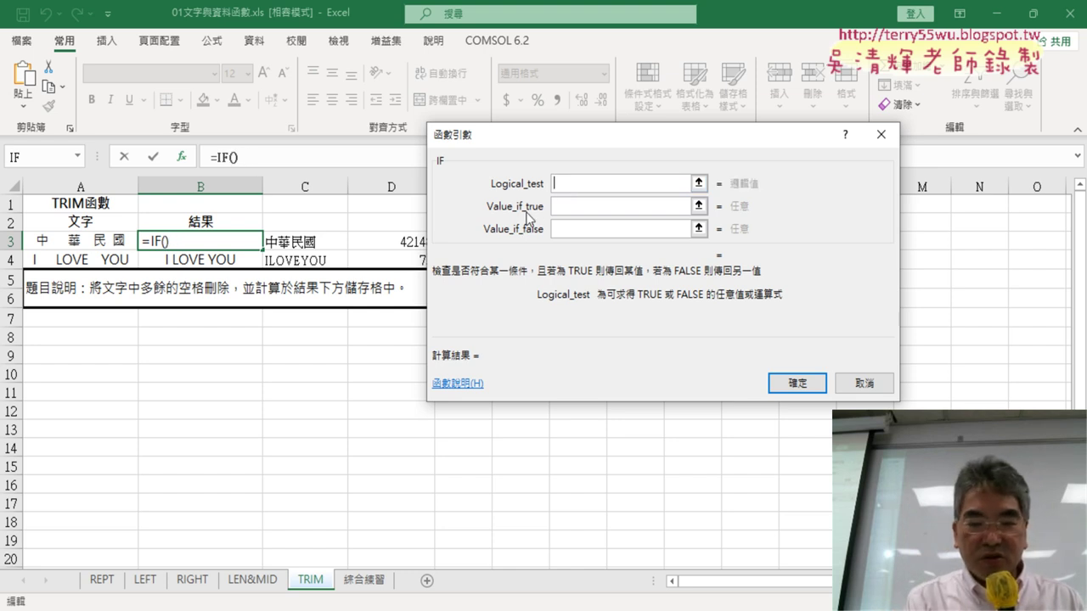
pyautogui.write('code')
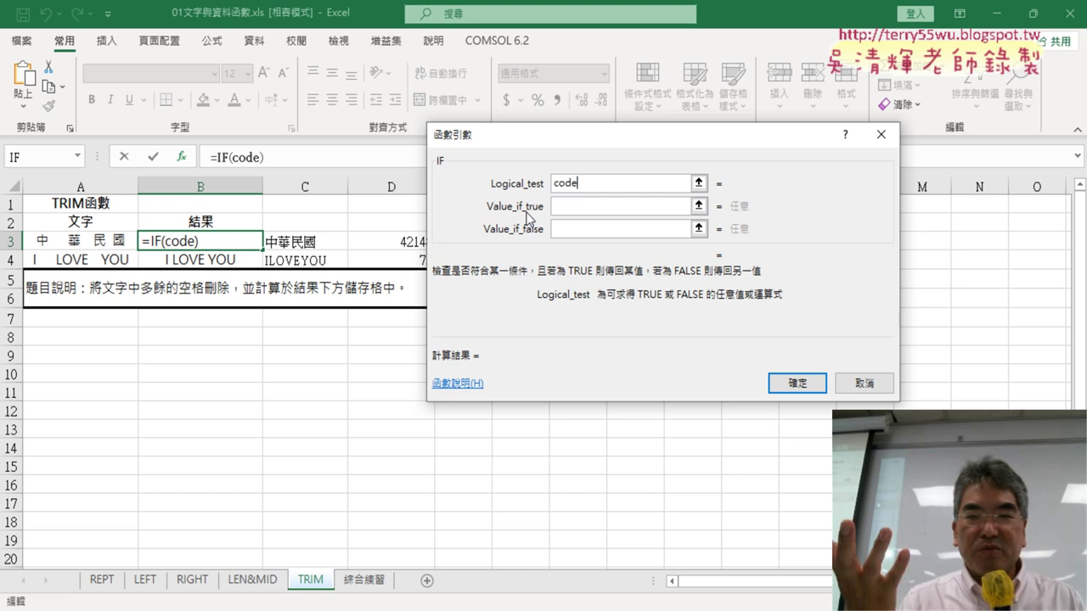
pyautogui.write('(')
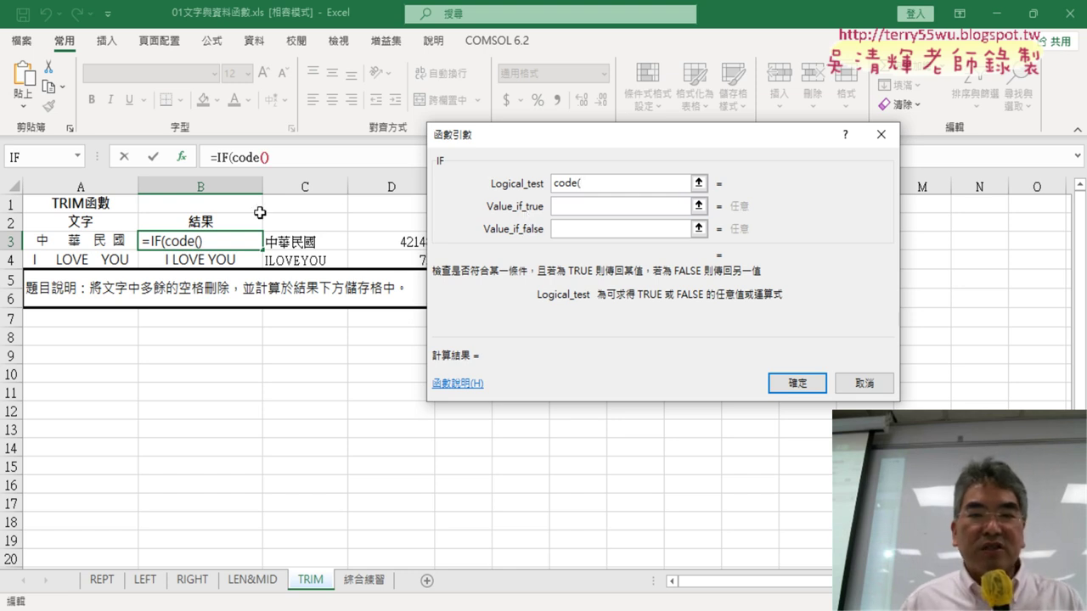
pyautogui.click(87, 243)
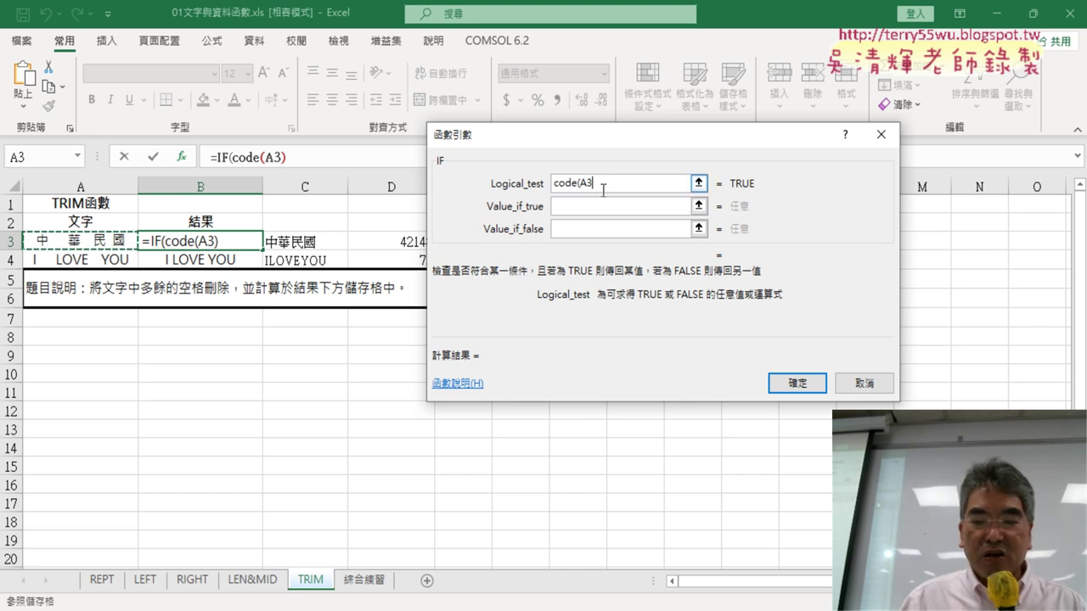
pyautogui.write(')')
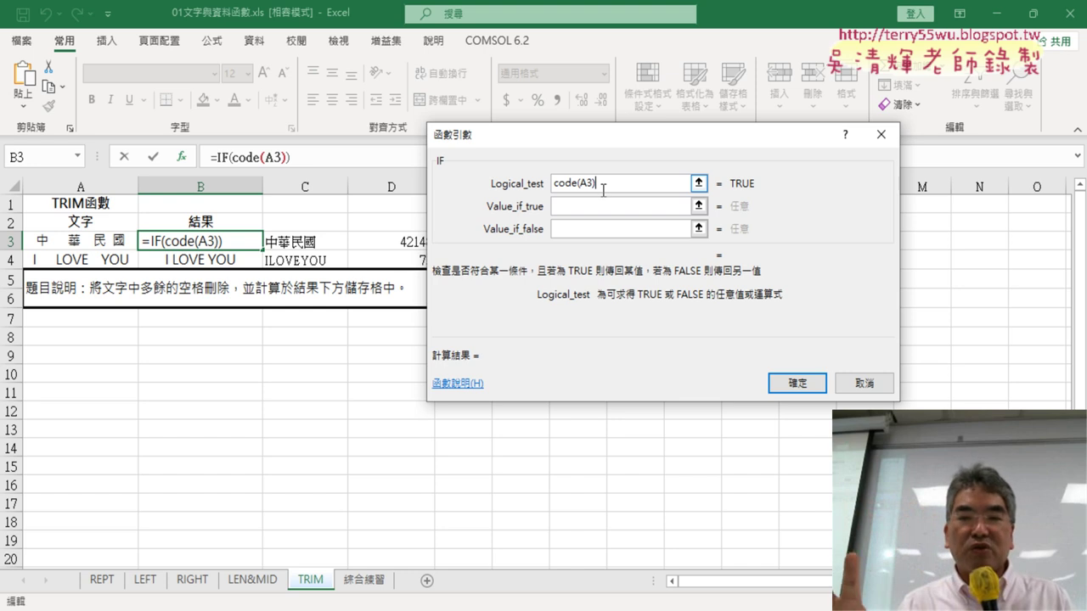
pyautogui.write('<')
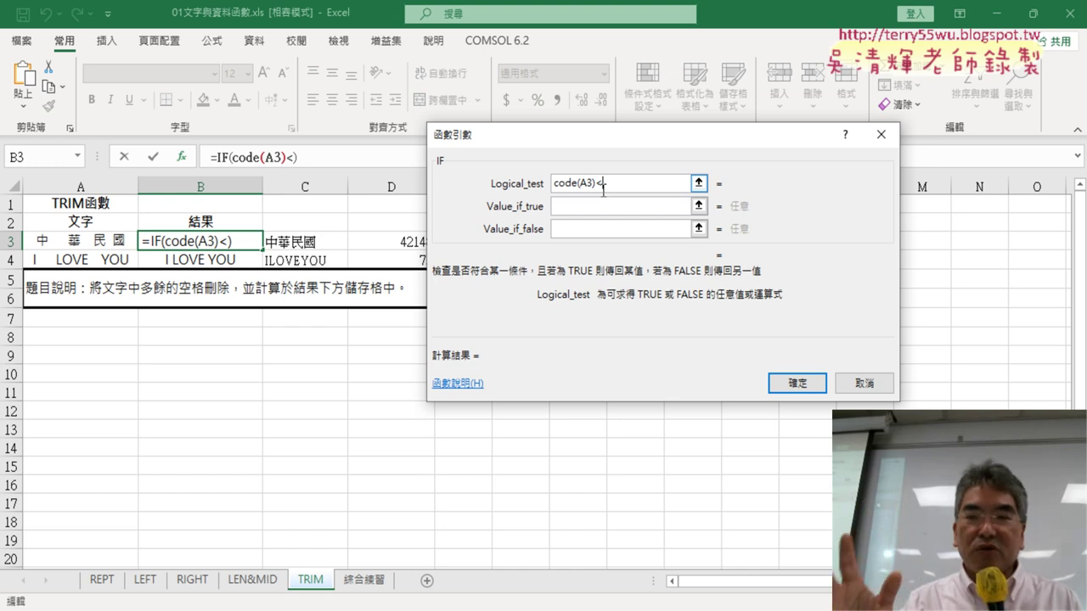
pyautogui.write('128')
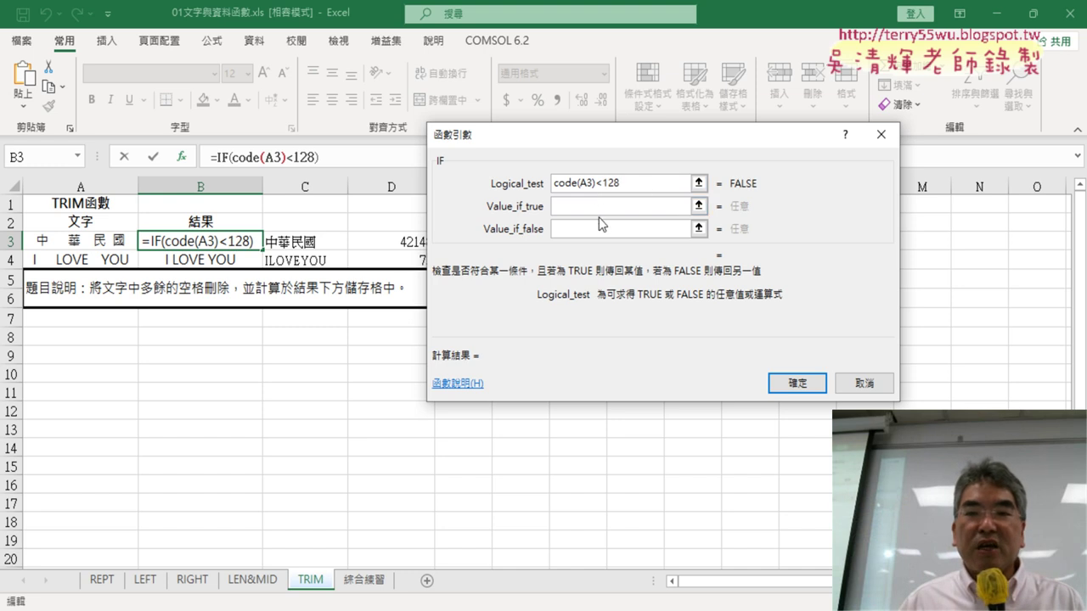
# - Paste TRIM(A3) as the value-if-true and confirm, leaving B3 showing FALSE
pyautogui.click(599, 210)
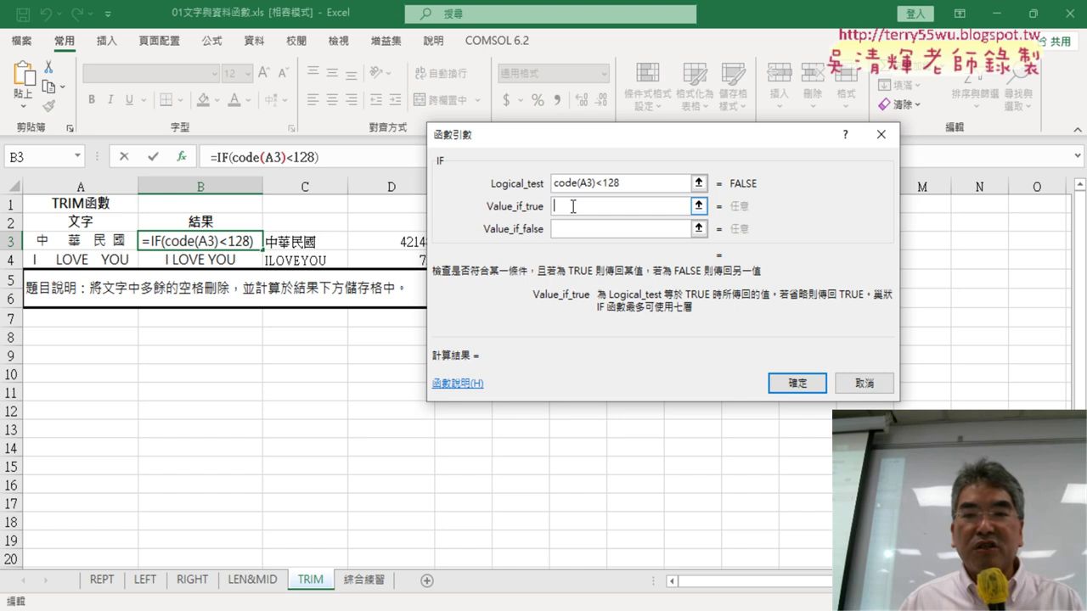
pyautogui.rightClick(573, 206)
pyautogui.click(618, 264)
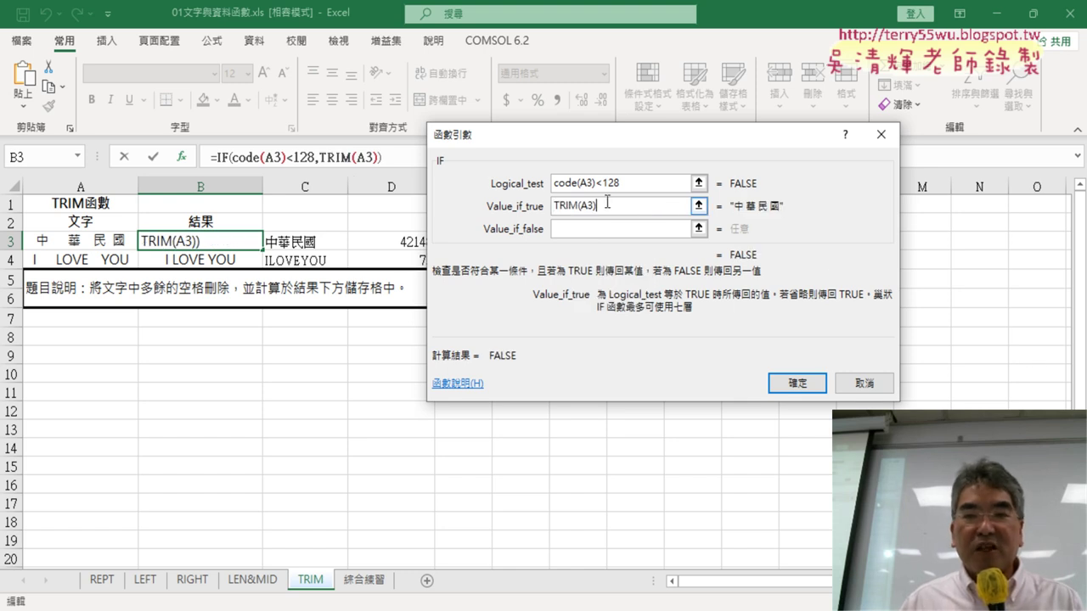
pyautogui.click(569, 229)
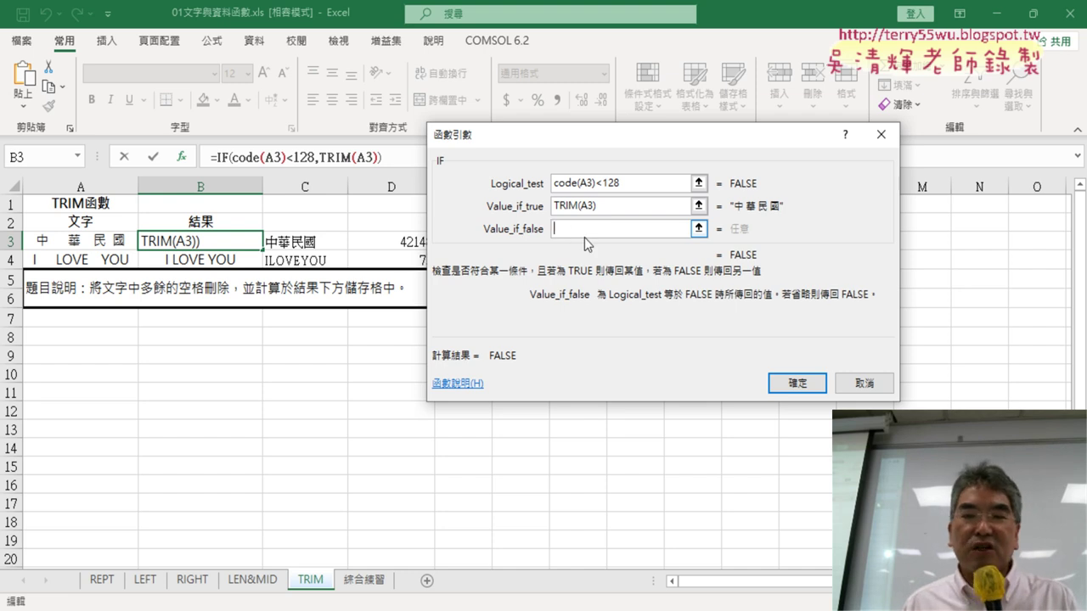
pyautogui.click(797, 383)
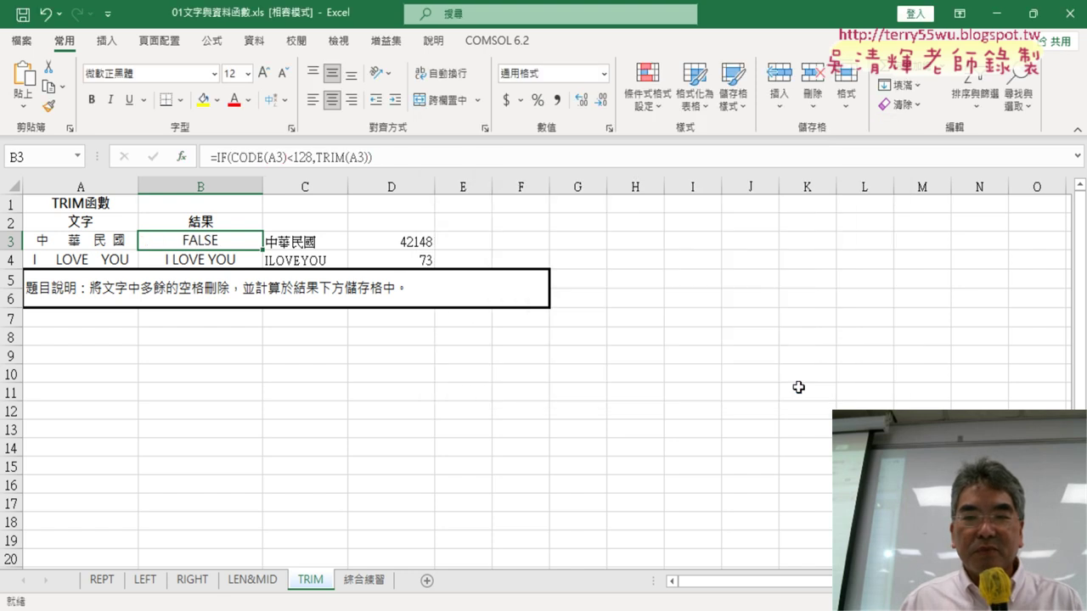
# - Copy C3's SUBSTITUTE formula text, cancel the edit so C3 keeps 中華民國, and return to B3
pyautogui.click(289, 242)
pyautogui.moveTo(356, 158); pyautogui.dragTo(219, 158)
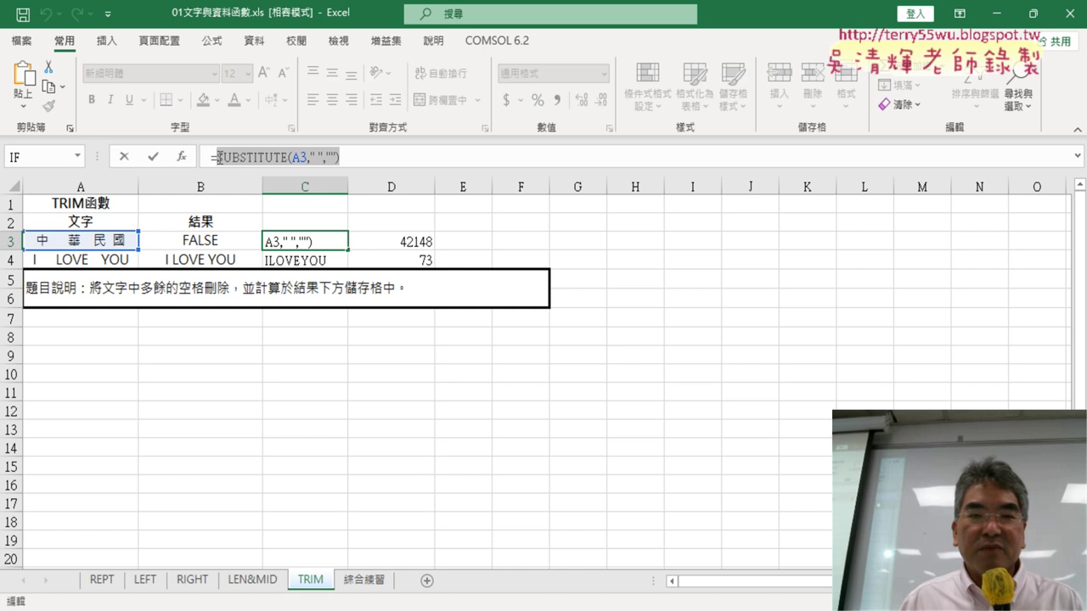
pyautogui.click(124, 157)
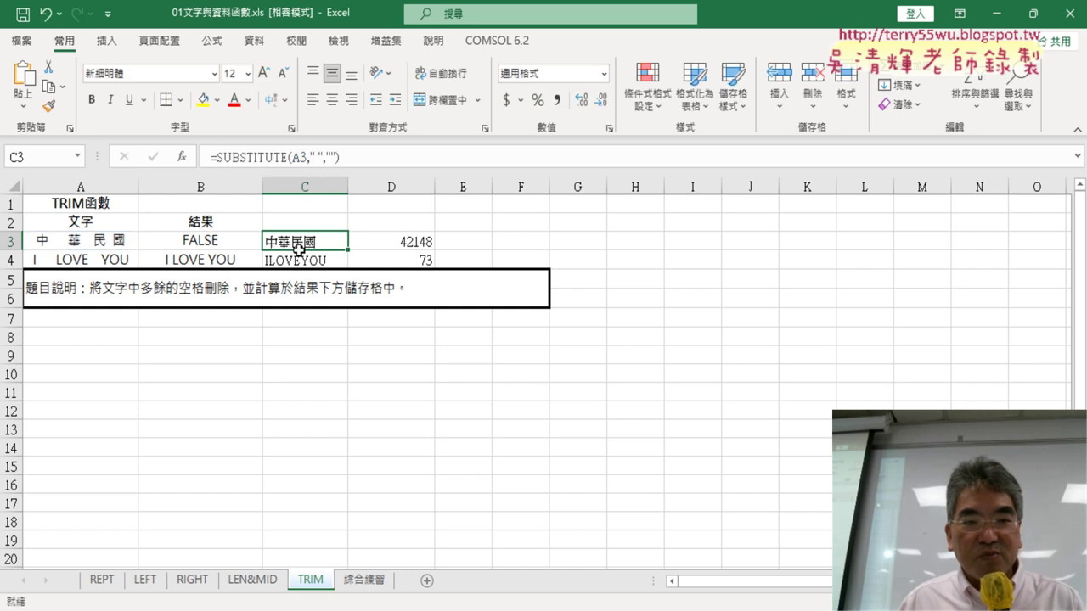
pyautogui.moveTo(357, 158); pyautogui.dragTo(218, 157)
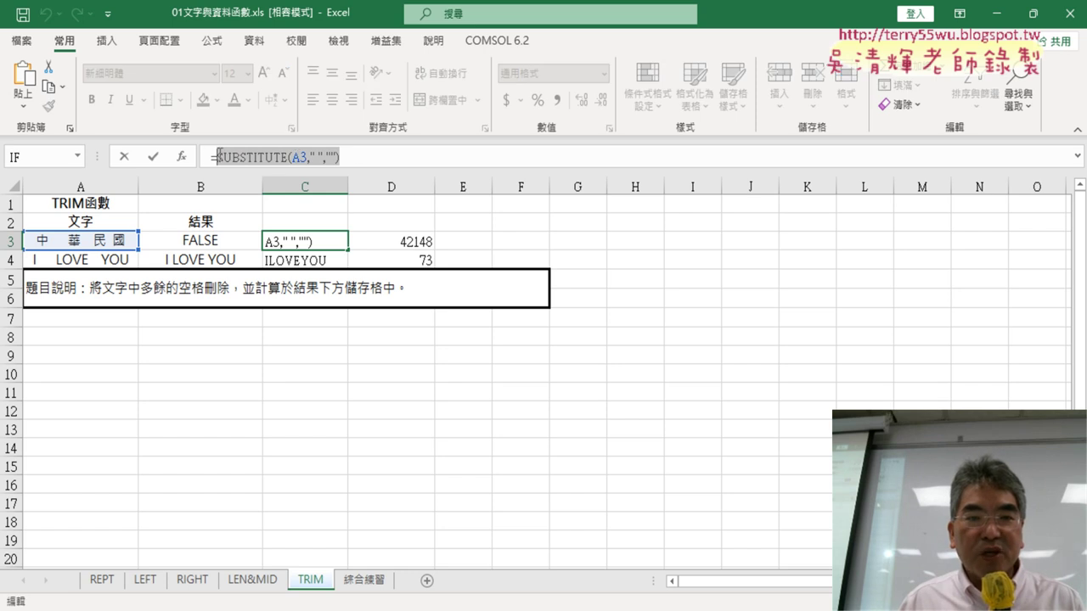
pyautogui.rightClick(302, 156)
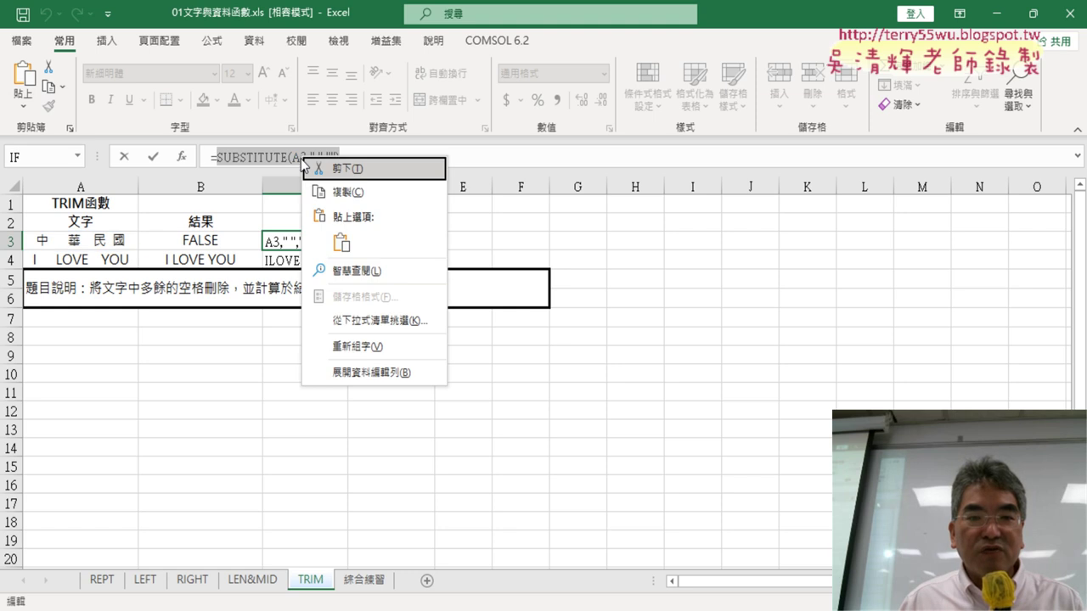
pyautogui.click(350, 193)
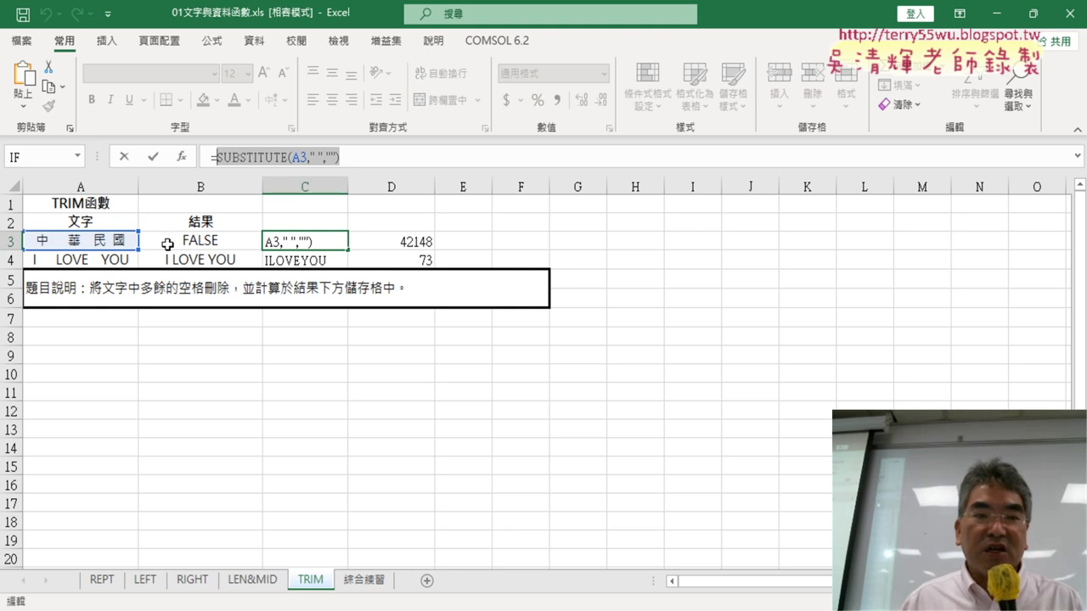
pyautogui.click(125, 157)
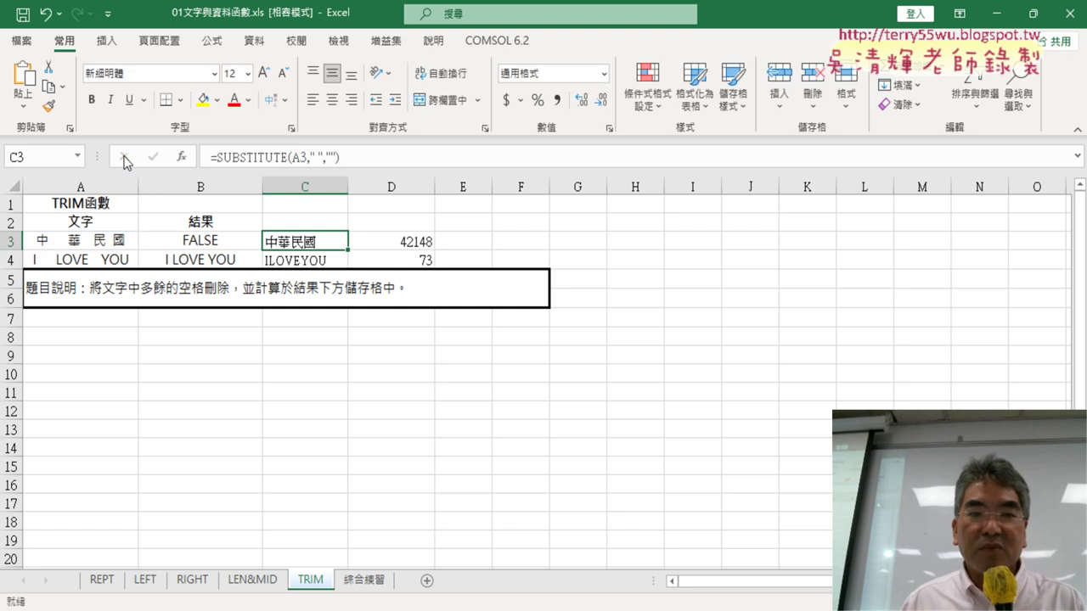
pyautogui.click(216, 244)
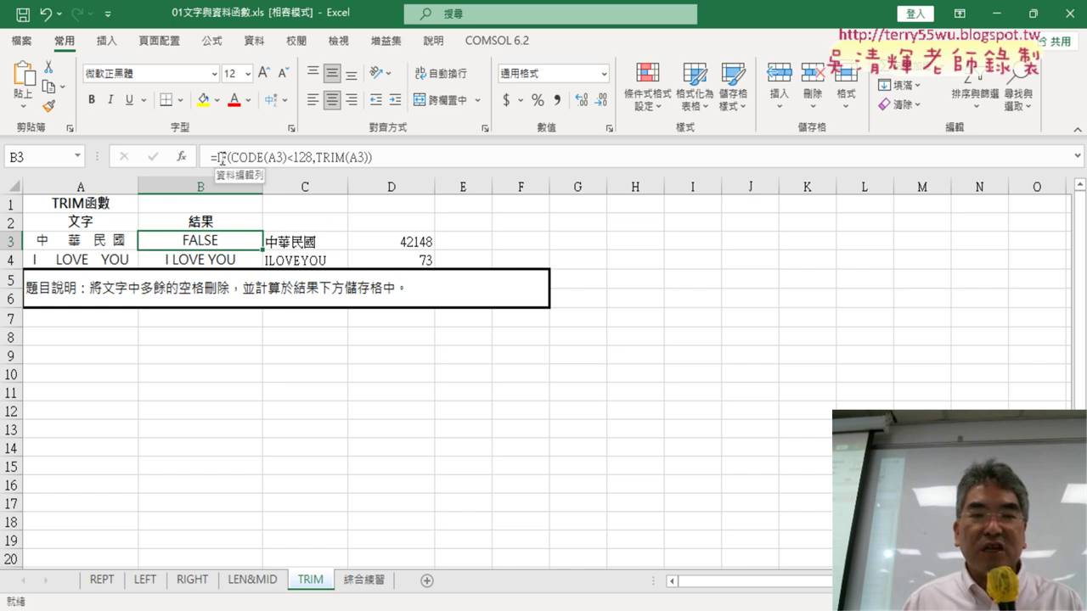
# - Paste SUBSTITUTE(A3," ","") as B3's IF value-if-false so B3 shows 中華民國
pyautogui.click(222, 159)
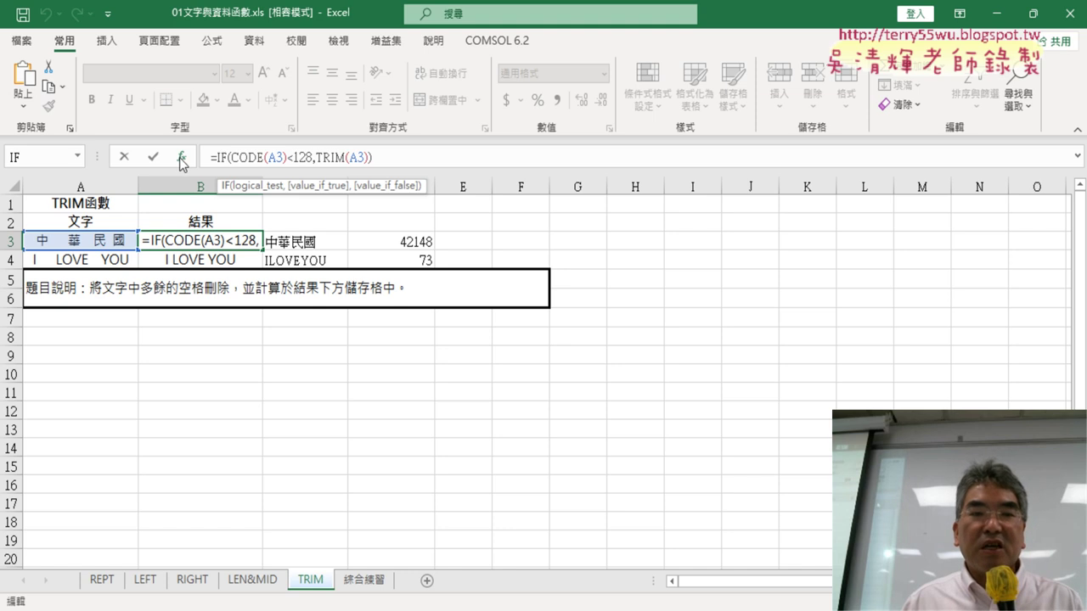
pyautogui.click(181, 157)
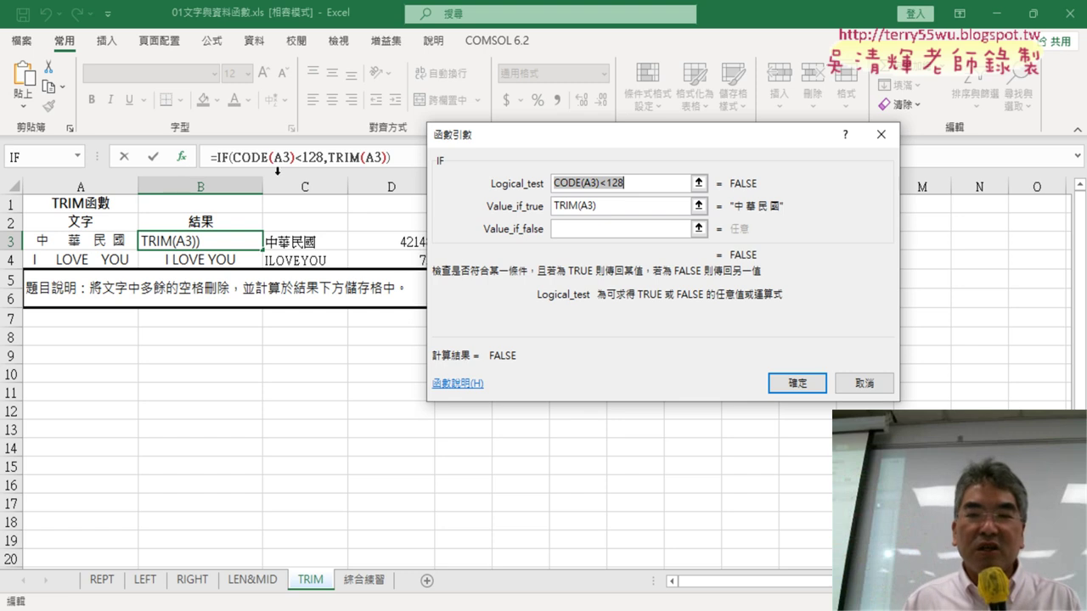
pyautogui.click(567, 228)
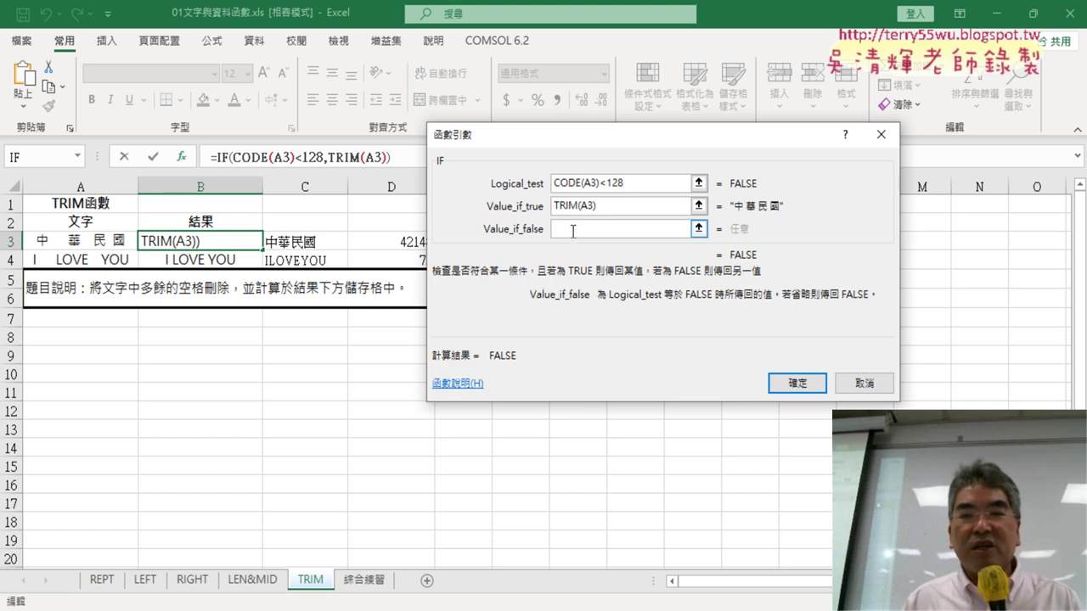
pyautogui.rightClick(573, 231)
pyautogui.click(603, 275)
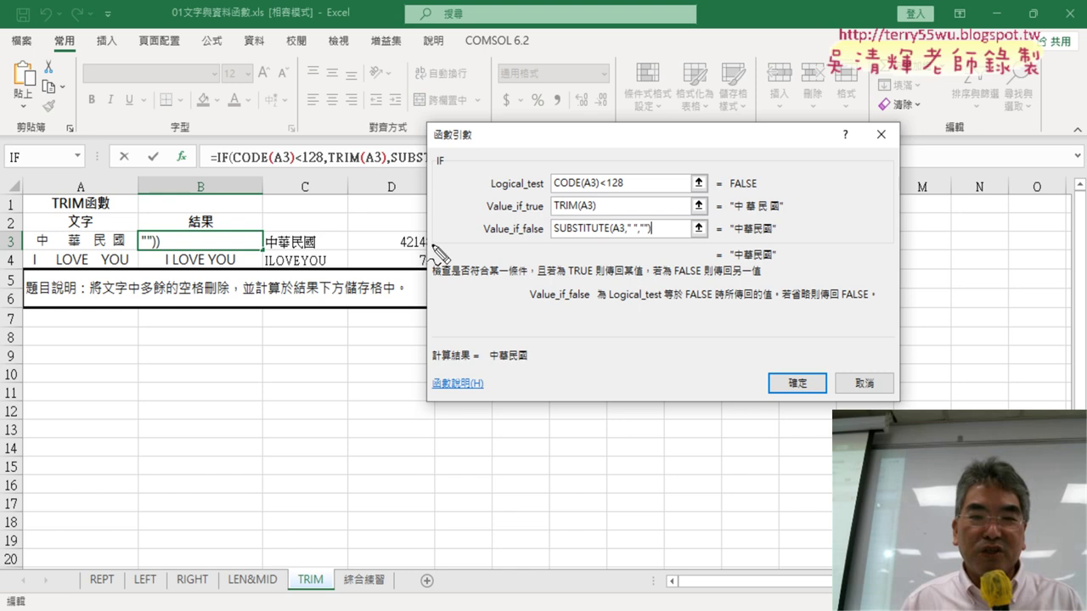
pyautogui.moveTo(229, 171); pyautogui.dragTo(214, 170)
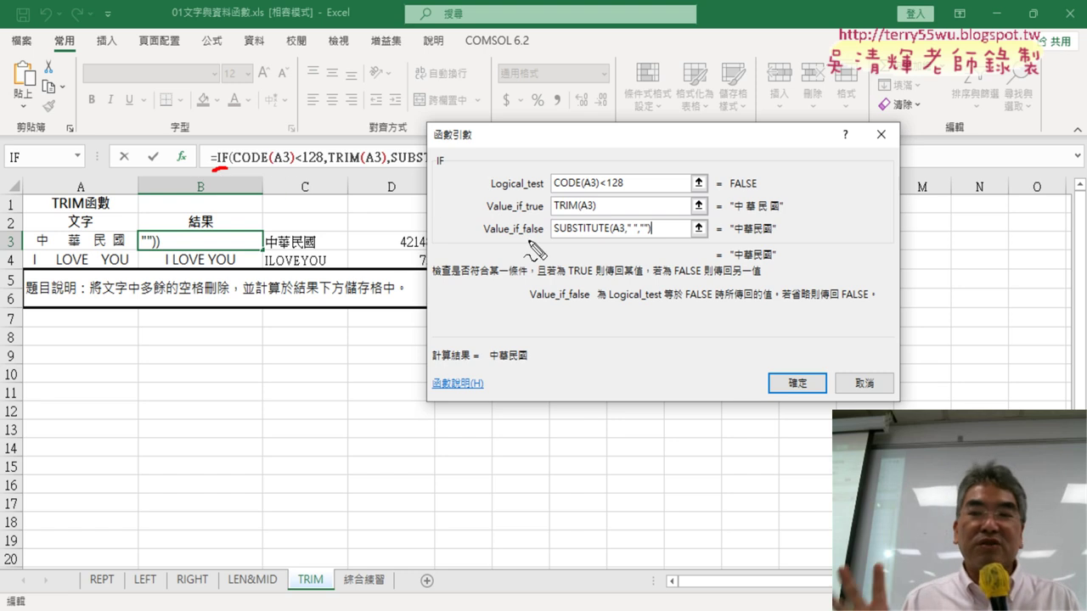
pyautogui.press('Escape')
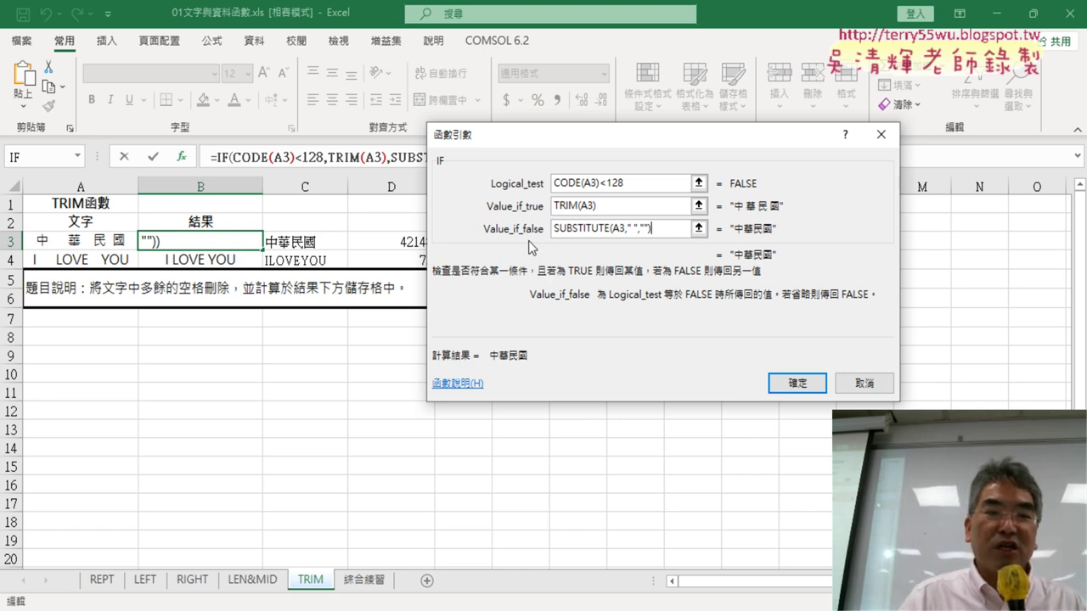
pyautogui.click(811, 384)
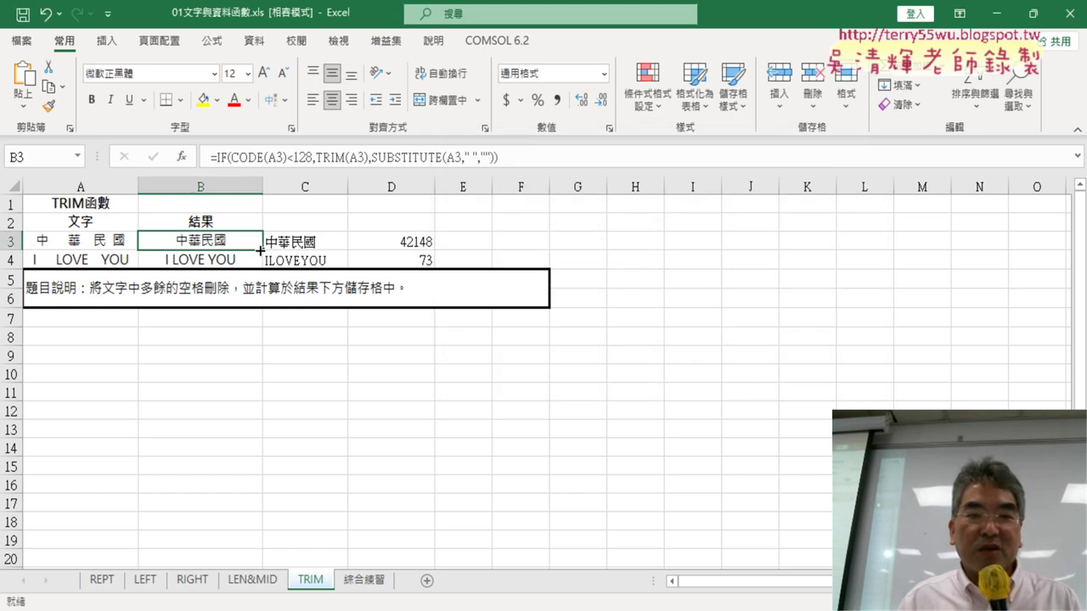
# - Fill B3's IF formula down to B4 and check that B4 uses A4 and shows I LOVE YOU
pyautogui.moveTo(259, 251); pyautogui.dragTo(260, 268)
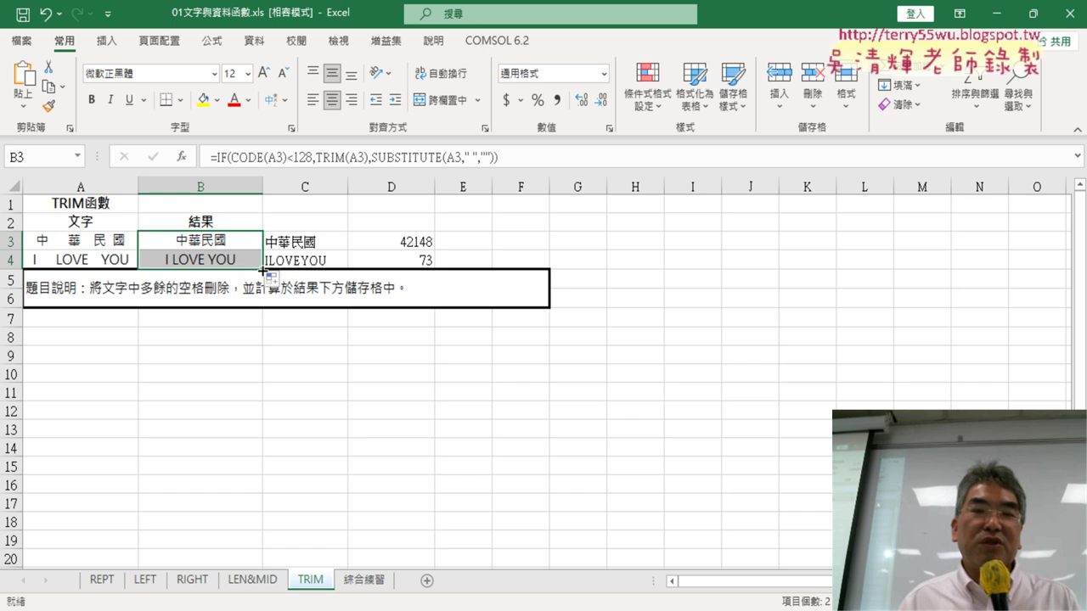
pyautogui.click(225, 241)
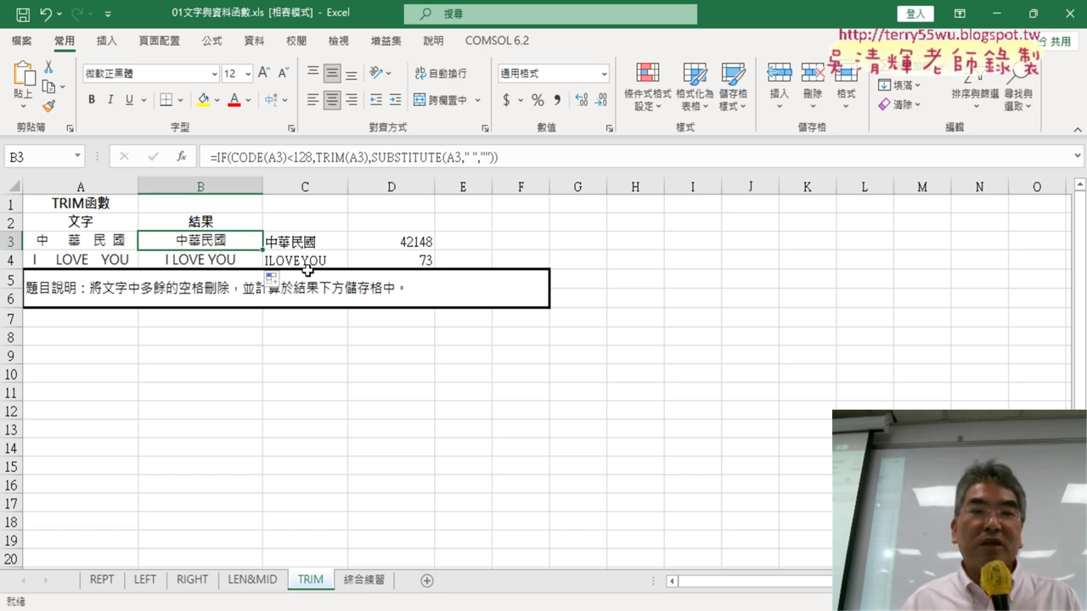
pyautogui.click(214, 261)
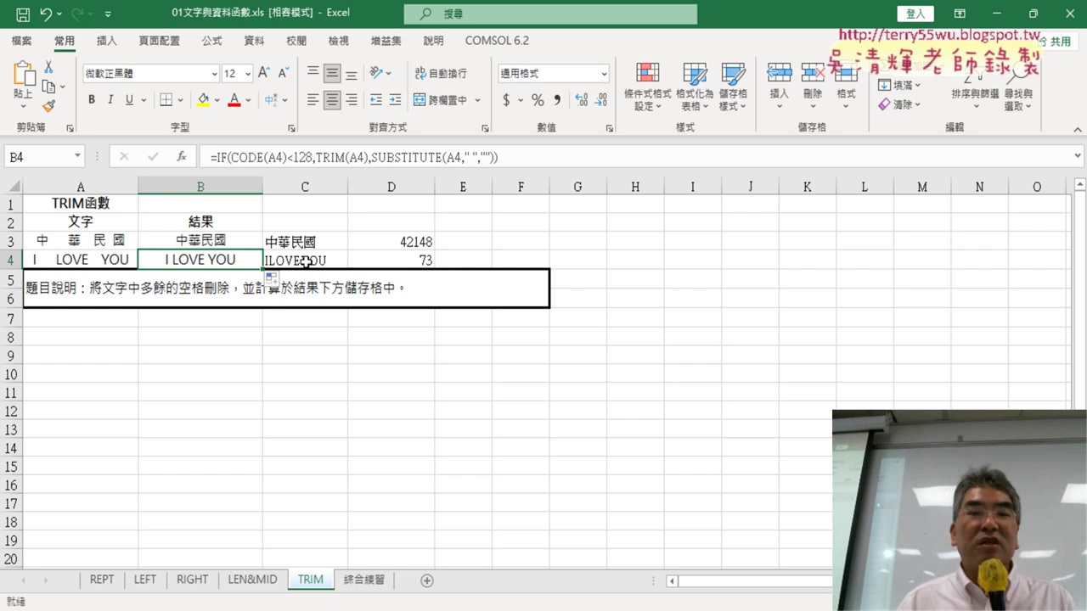
# - Delete the SUBSTITUTE and CODE helper formulas in C3:D4, then review B3's formula
pyautogui.moveTo(312, 236); pyautogui.dragTo(398, 259)
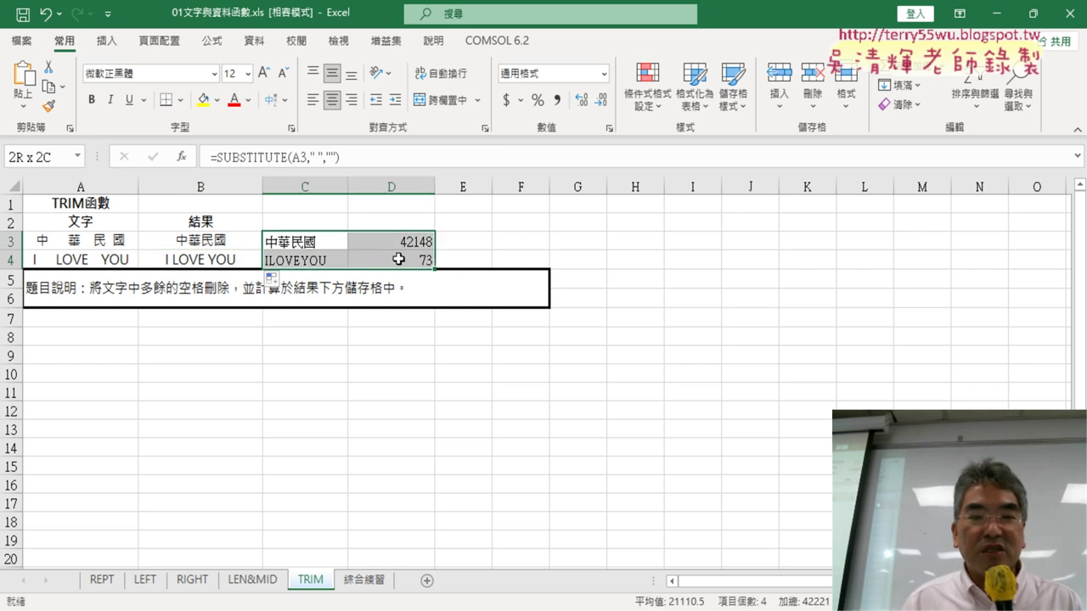
pyautogui.press('Delete')
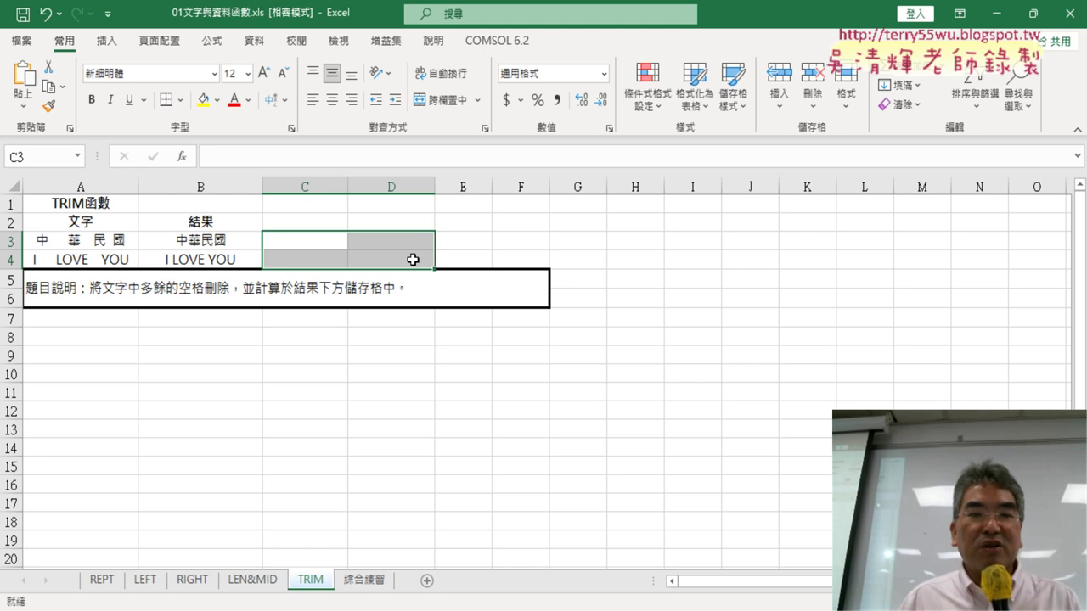
pyautogui.click(238, 240)
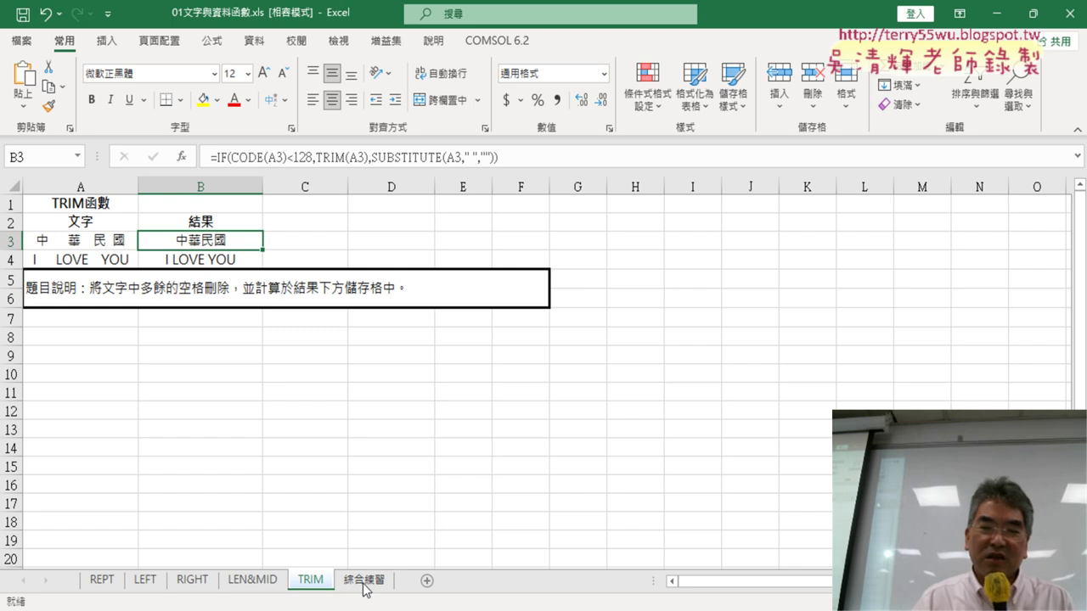
# - Switch to the 綜合練習 sheet, widen the 手機 column E and select F4:H4
pyautogui.click(365, 582)
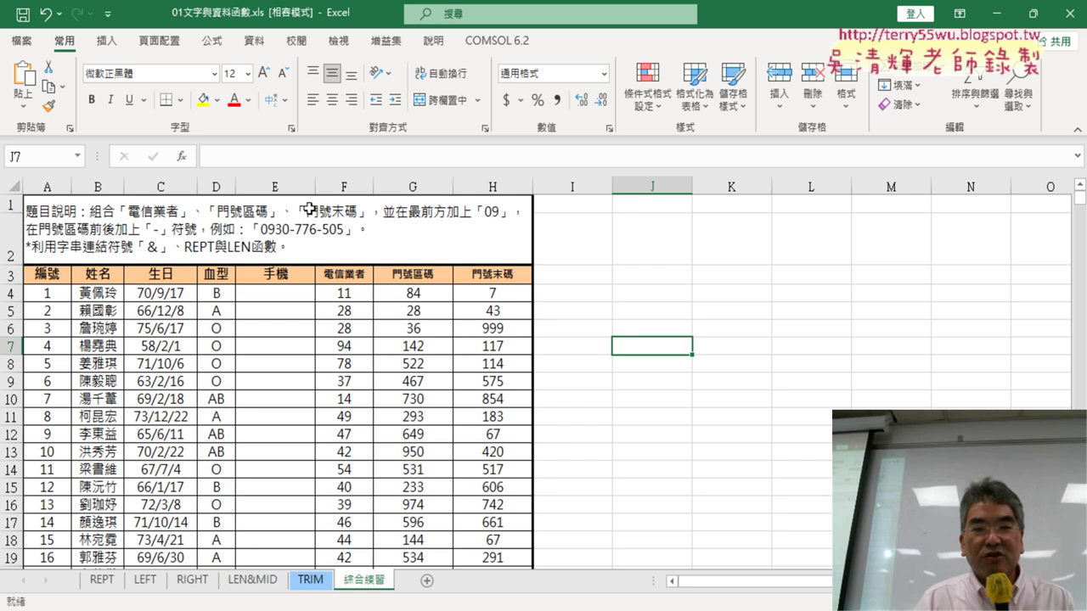
pyautogui.moveTo(315, 183); pyautogui.dragTo(392, 184)
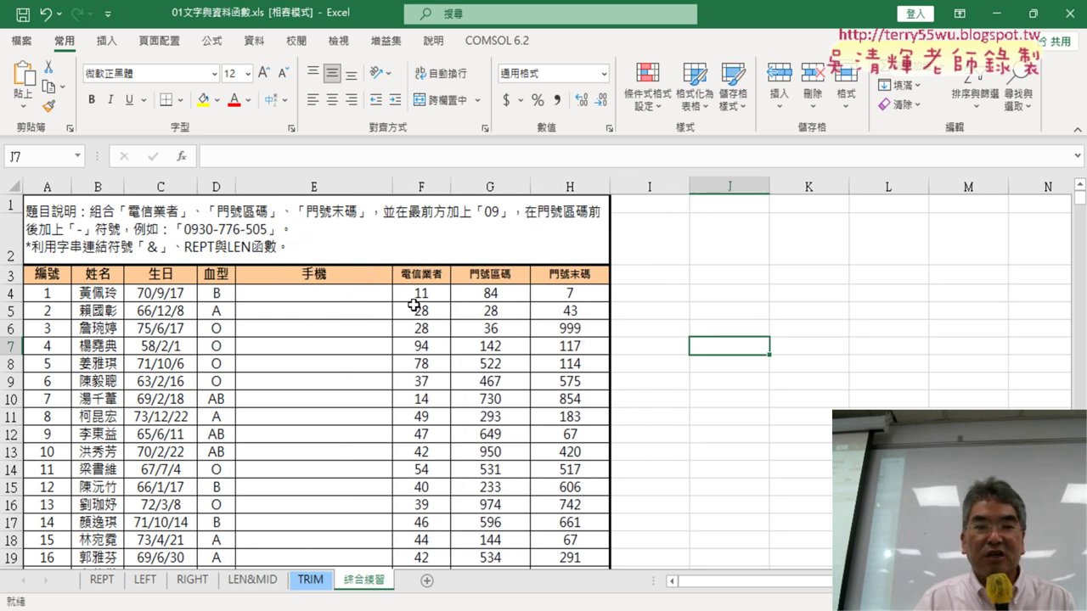
pyautogui.moveTo(419, 293); pyautogui.dragTo(563, 293)
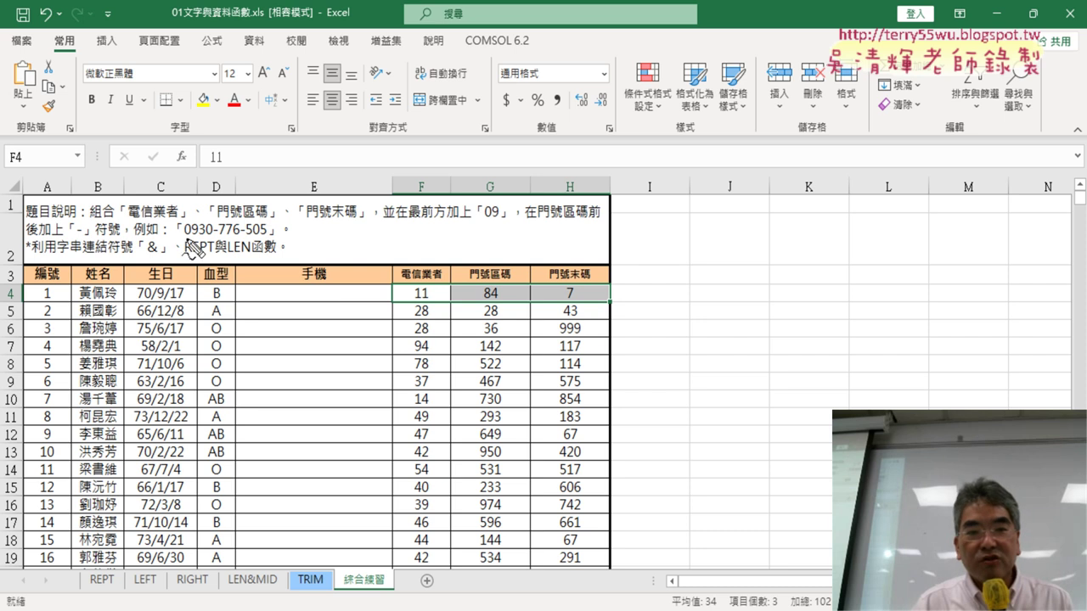
pyautogui.moveTo(183, 238); pyautogui.dragTo(198, 238)
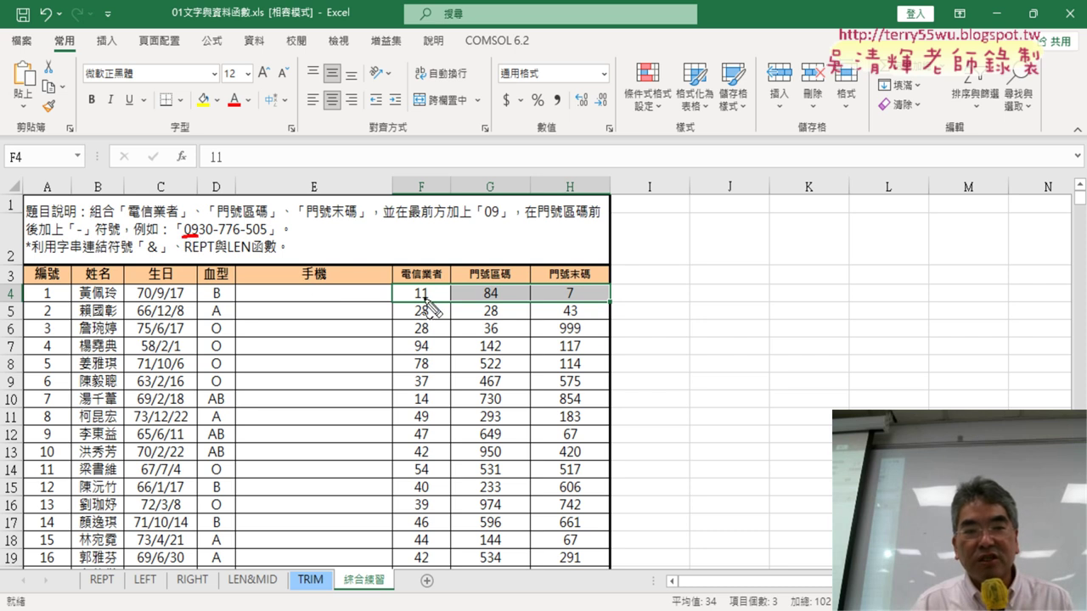
pyautogui.moveTo(371, 290); pyautogui.dragTo(399, 322)
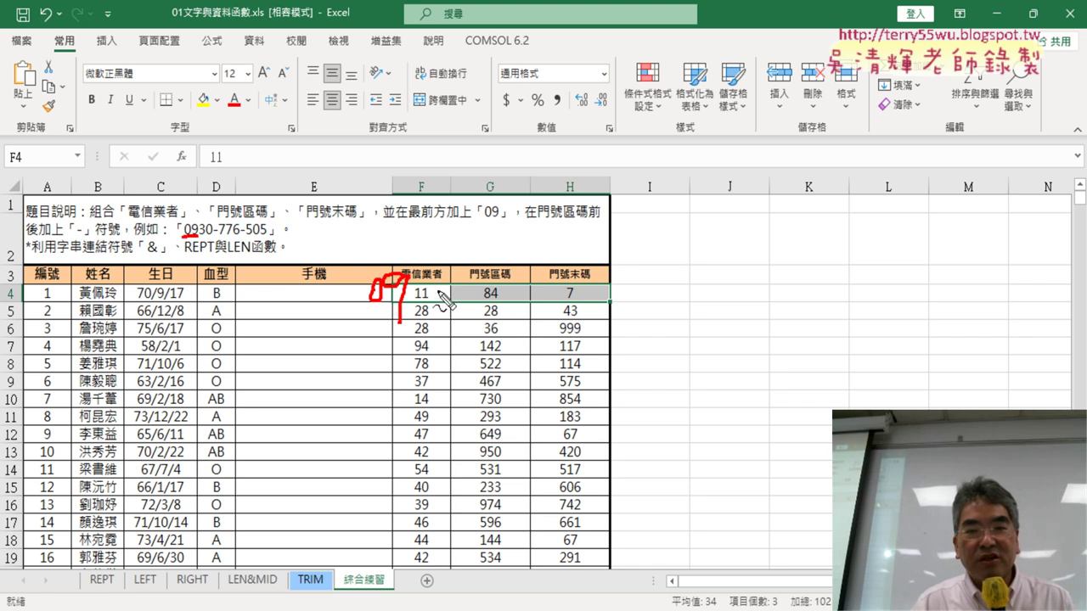
pyautogui.moveTo(439, 293); pyautogui.dragTo(461, 292)
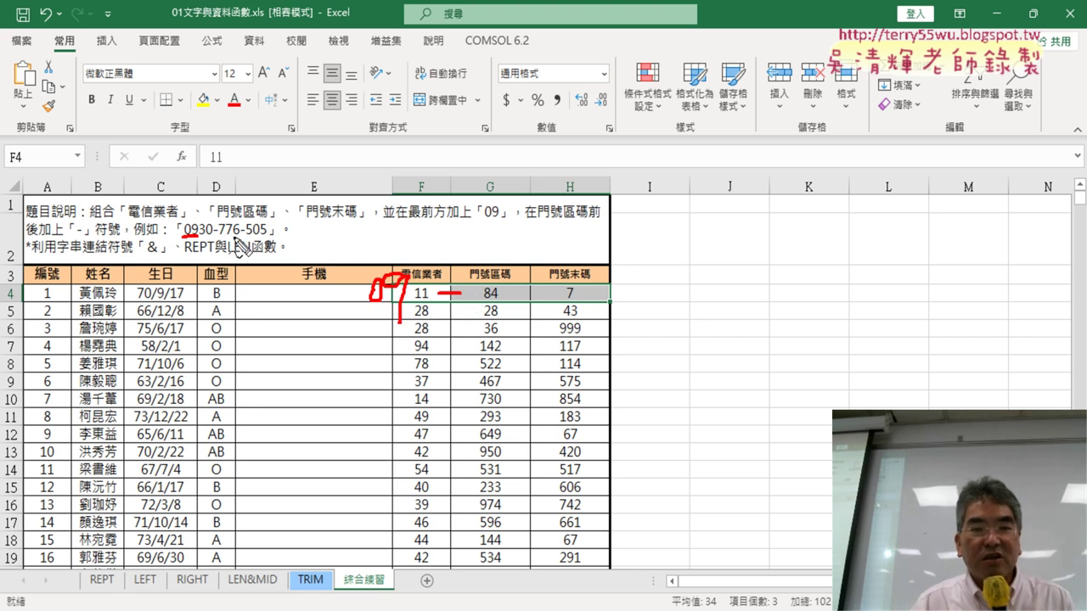
pyautogui.moveTo(219, 239); pyautogui.dragTo(248, 238)
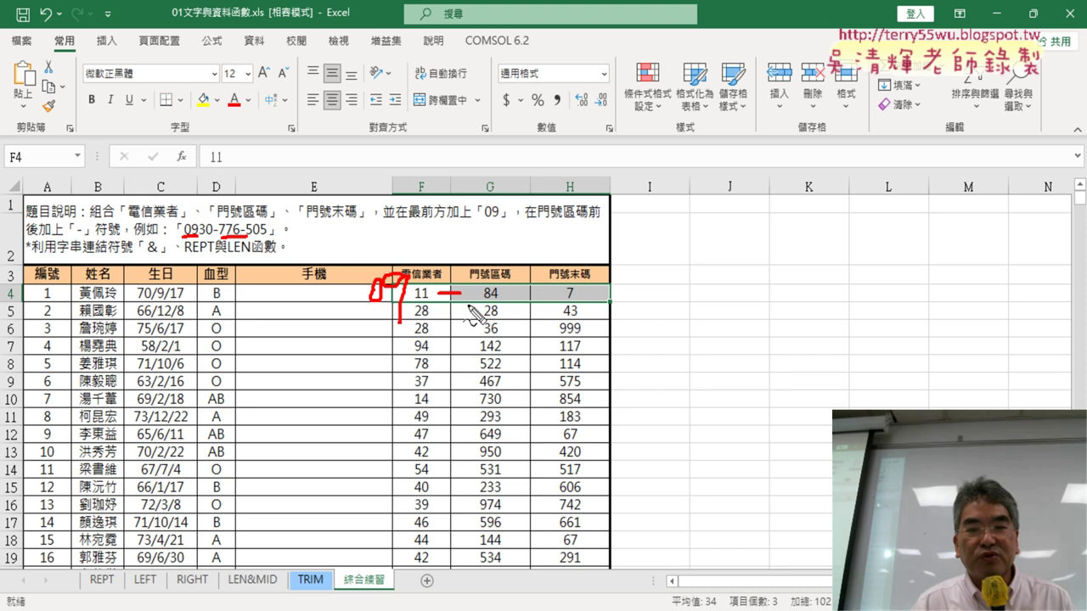
pyautogui.moveTo(466, 302)
pyautogui.mouseDown()
pyautogui.moveTo(500, 301)
pyautogui.moveTo(473, 286)
pyautogui.moveTo(578, 299)
pyautogui.mouseUp()
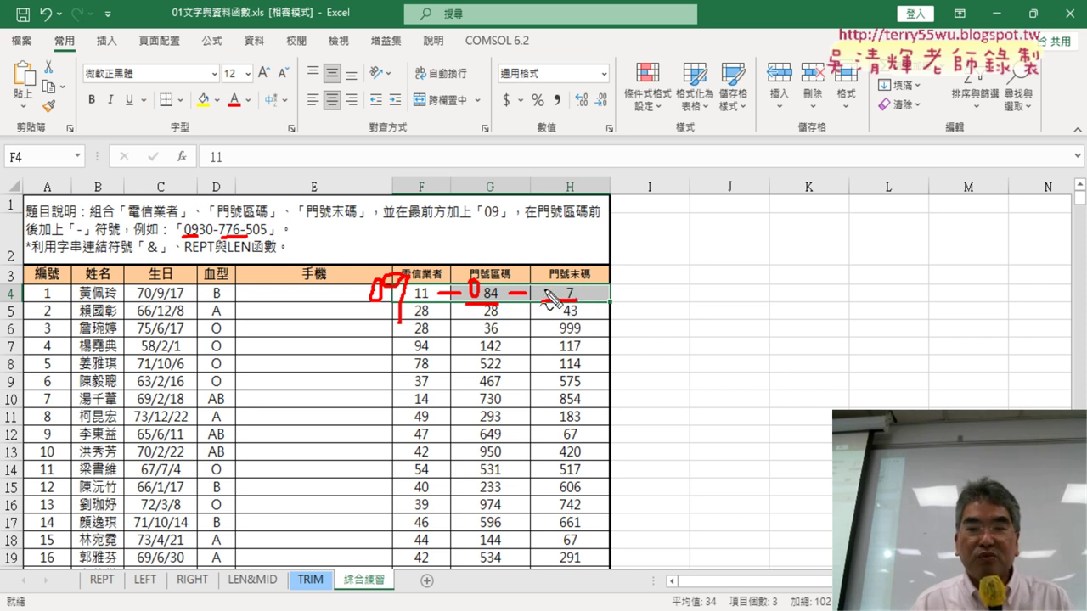
pyautogui.moveTo(545, 286)
pyautogui.mouseDown()
pyautogui.moveTo(540, 308)
pyautogui.moveTo(557, 302)
pyautogui.mouseUp()
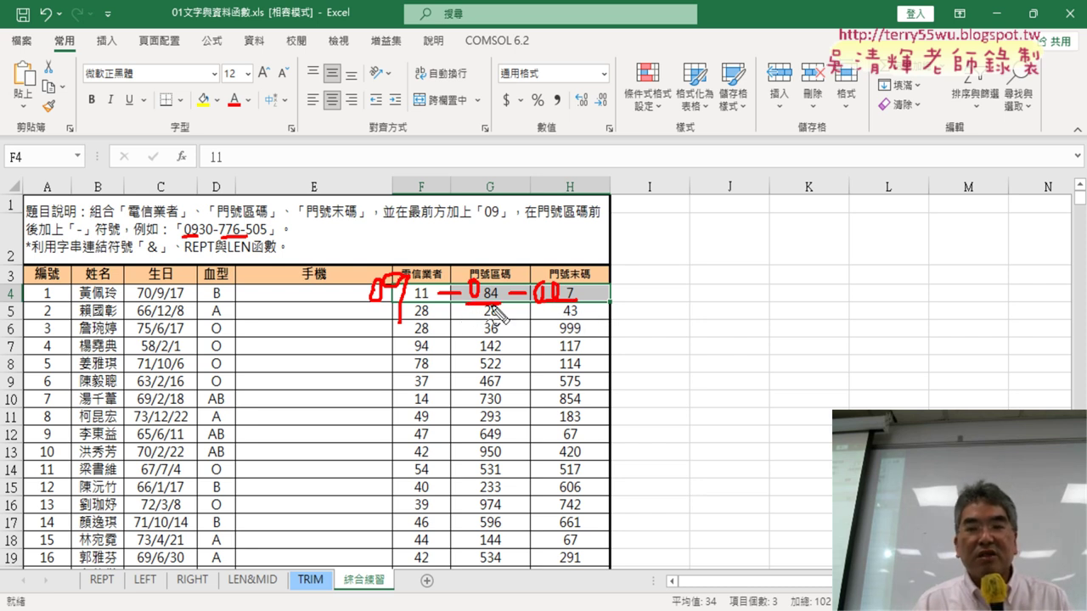
pyautogui.moveTo(466, 270)
pyautogui.mouseDown()
pyautogui.moveTo(465, 299)
pyautogui.moveTo(503, 302)
pyautogui.mouseUp()
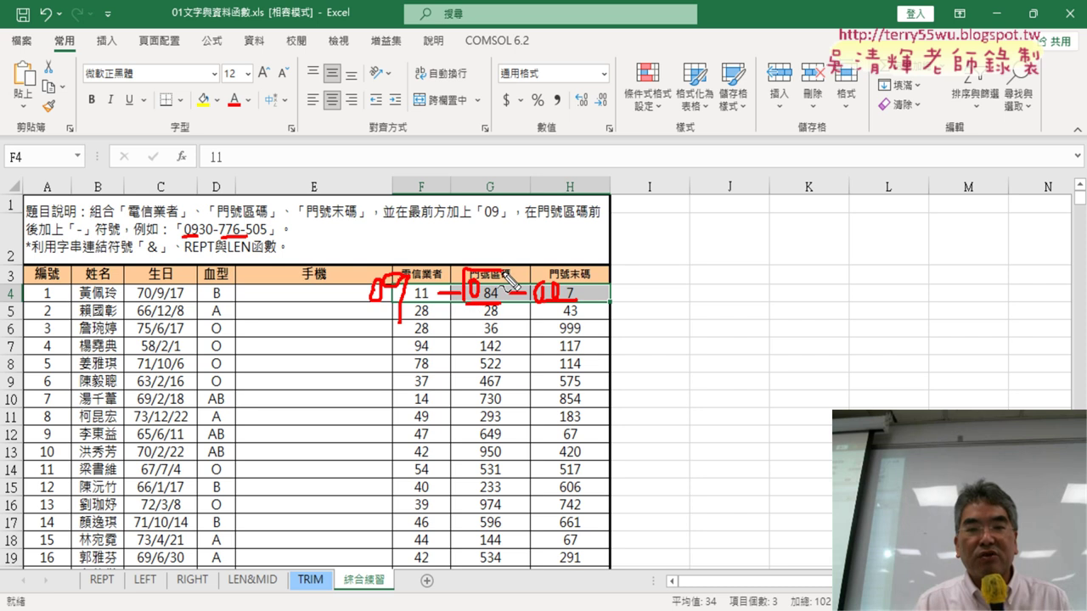
# - Write the digit counts 1+2 and 2+1=3 above columns G and H and underline the & hint
pyautogui.moveTo(481, 231); pyautogui.dragTo(507, 250)
pyautogui.moveTo(457, 226); pyautogui.dragTo(458, 259)
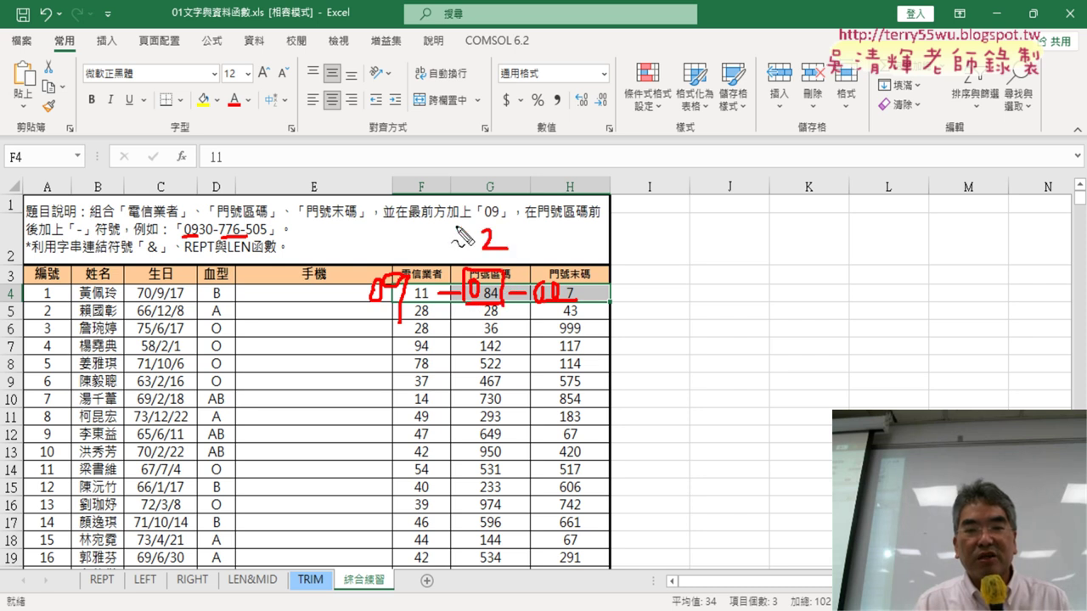
pyautogui.moveTo(594, 222); pyautogui.dragTo(594, 260)
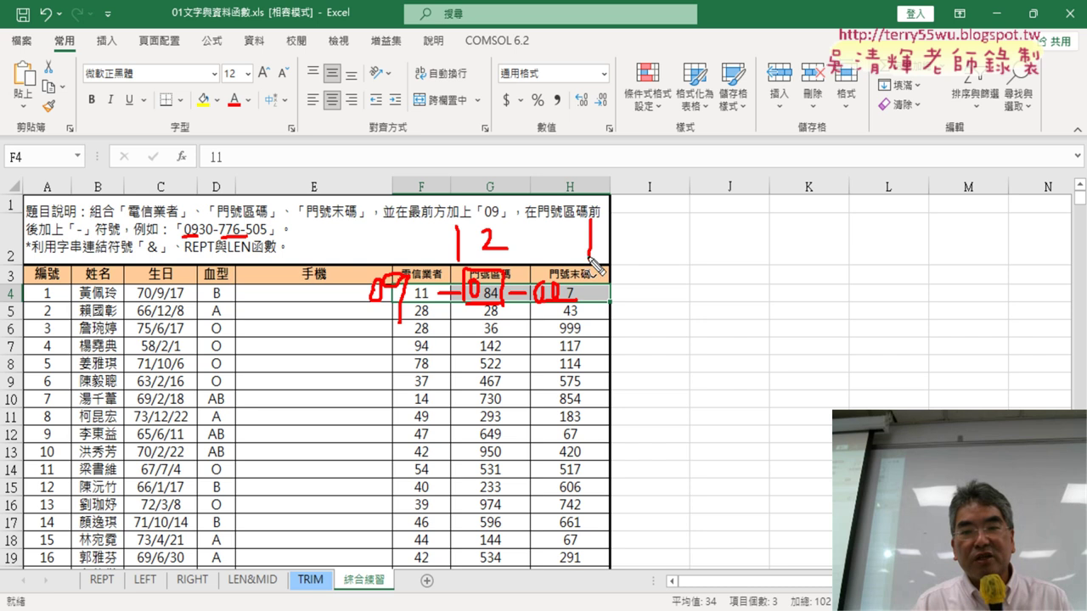
pyautogui.moveTo(550, 231)
pyautogui.mouseDown()
pyautogui.moveTo(558, 255)
pyautogui.moveTo(581, 254)
pyautogui.mouseUp()
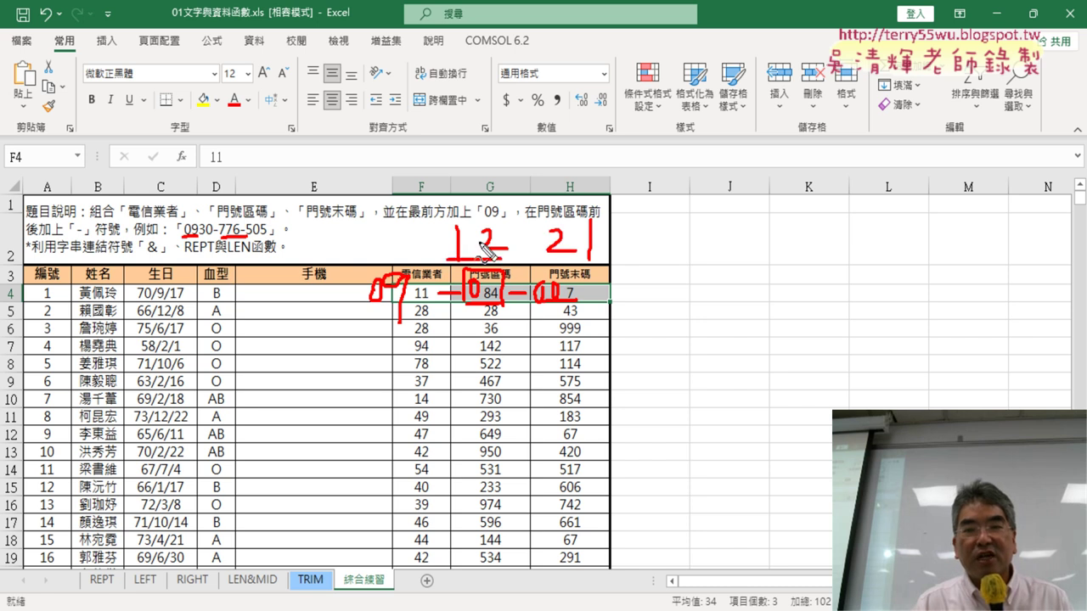
pyautogui.moveTo(463, 247)
pyautogui.mouseDown()
pyautogui.moveTo(478, 247)
pyautogui.moveTo(478, 260)
pyautogui.mouseUp()
pyautogui.moveTo(567, 248)
pyautogui.mouseDown()
pyautogui.moveTo(587, 247)
pyautogui.moveTo(577, 258)
pyautogui.moveTo(623, 241)
pyautogui.moveTo(626, 249)
pyautogui.mouseUp()
pyautogui.moveTo(647, 228); pyautogui.dragTo(638, 256)
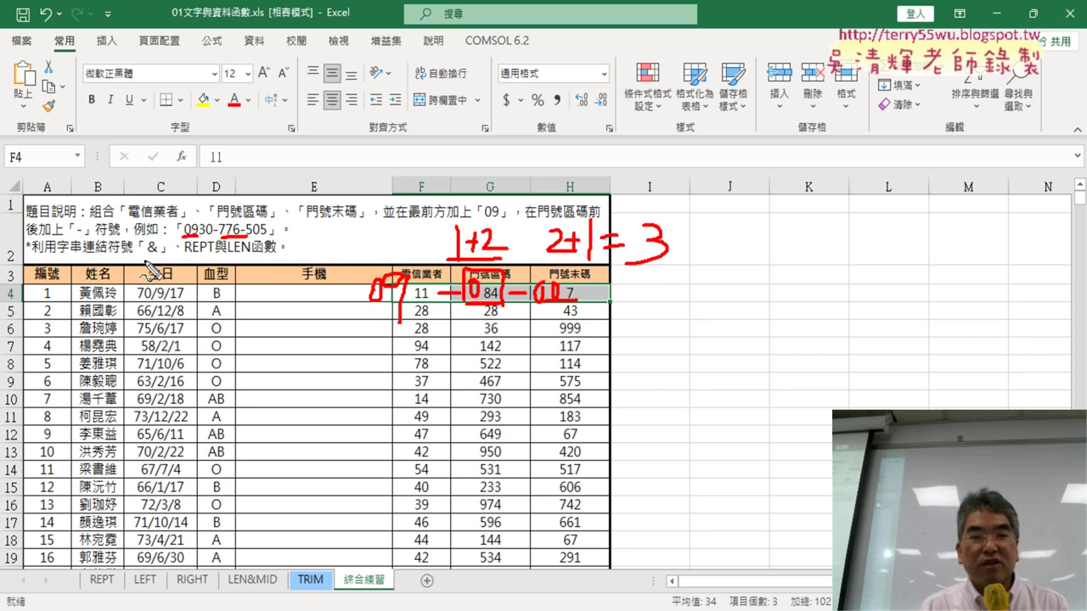
pyautogui.moveTo(144, 255); pyautogui.dragTo(255, 258)
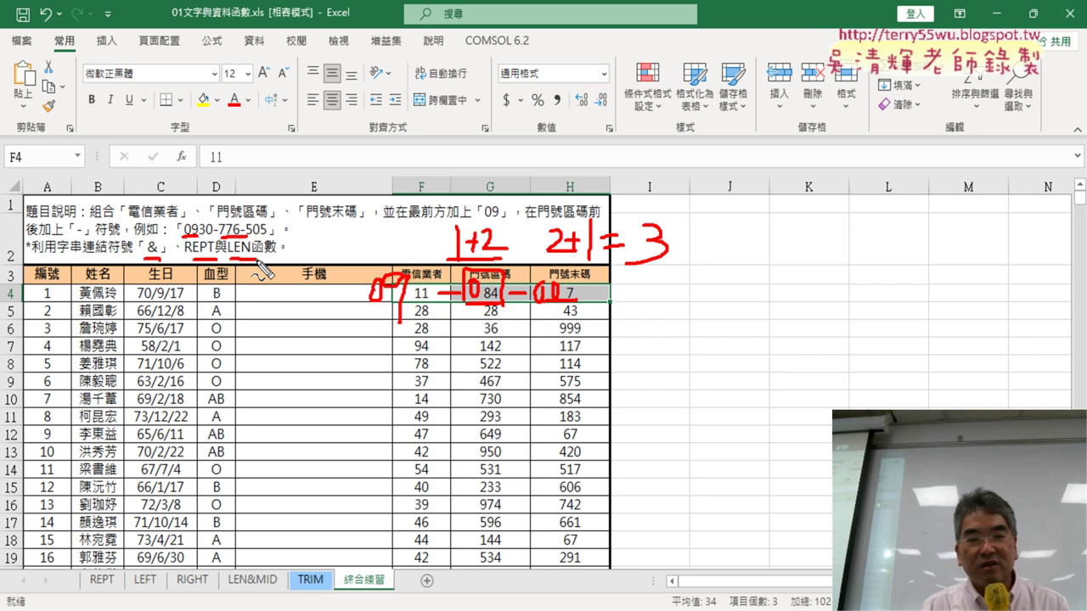
pyautogui.moveTo(338, 210)
pyautogui.mouseDown()
pyautogui.moveTo(325, 268)
pyautogui.moveTo(348, 253)
pyautogui.mouseUp()
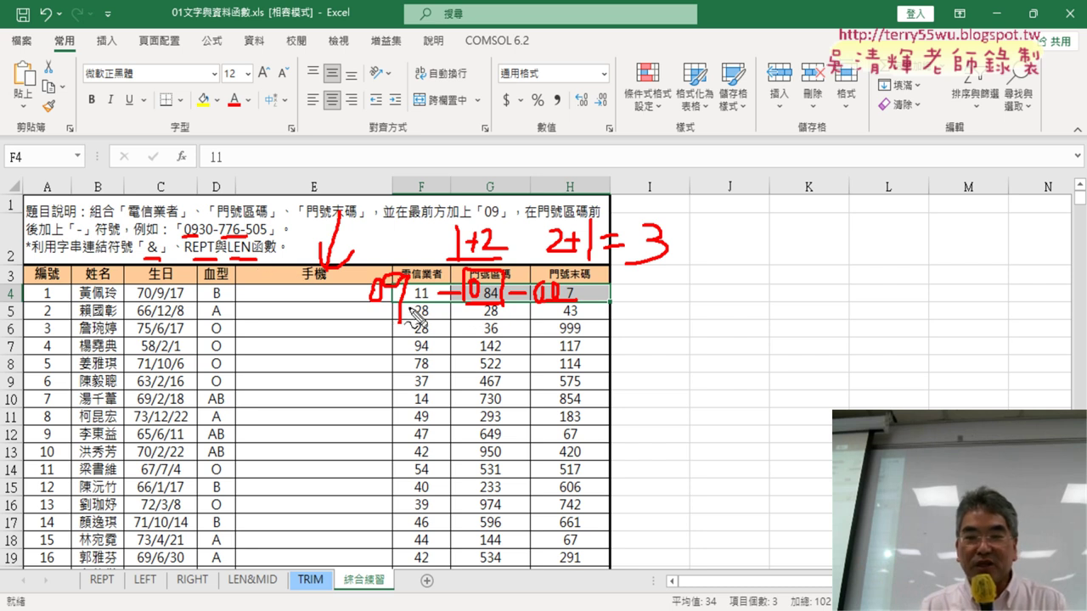
pyautogui.moveTo(271, 313); pyautogui.dragTo(258, 299)
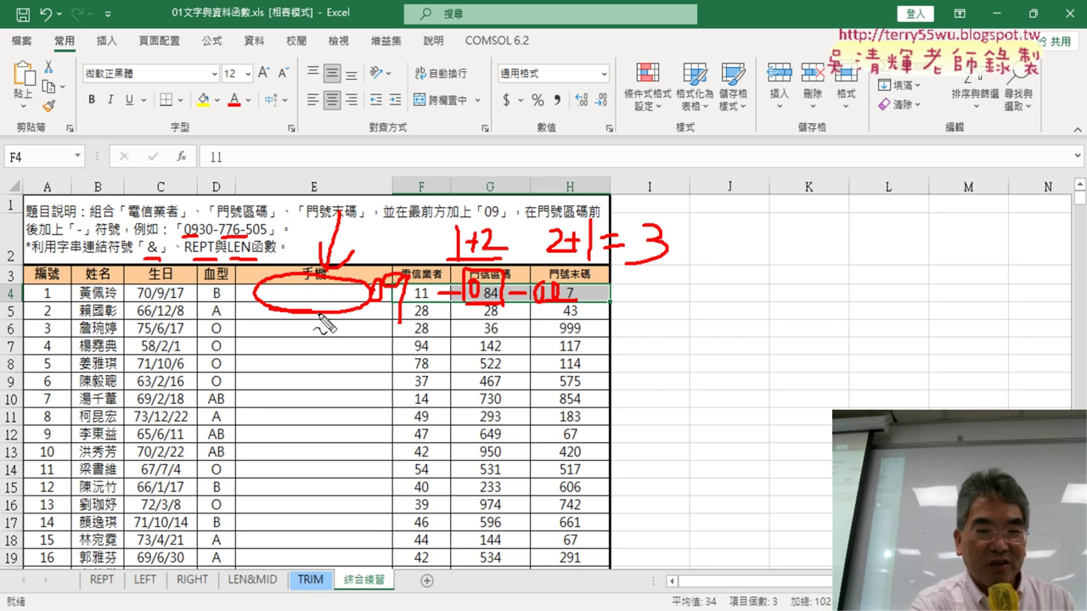
pyautogui.press('Escape')
pyautogui.click(388, 293)
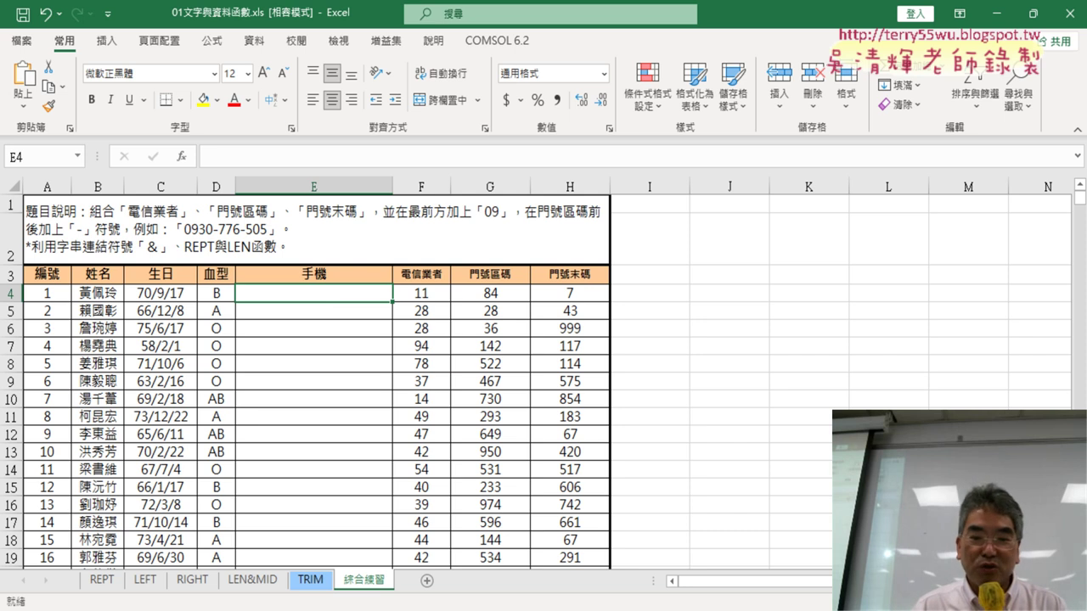
# - In Chrome's Drive, open _雲端白板畫面 > 01_文字與資料函數 > the 01_文字與資料函數程式碼 doc
pyautogui.click(475, 560)
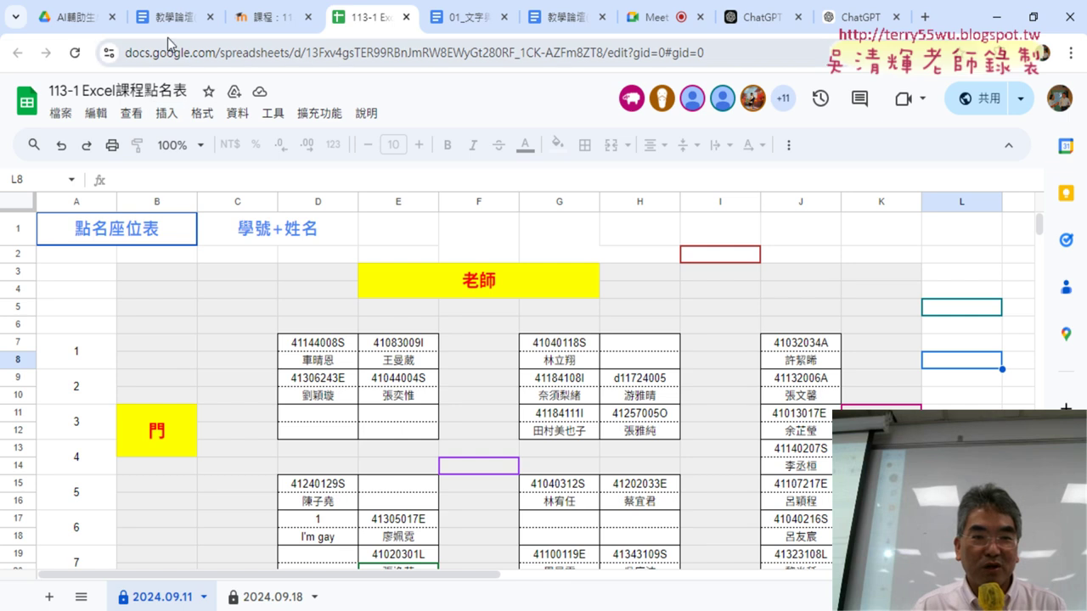
pyautogui.click(72, 17)
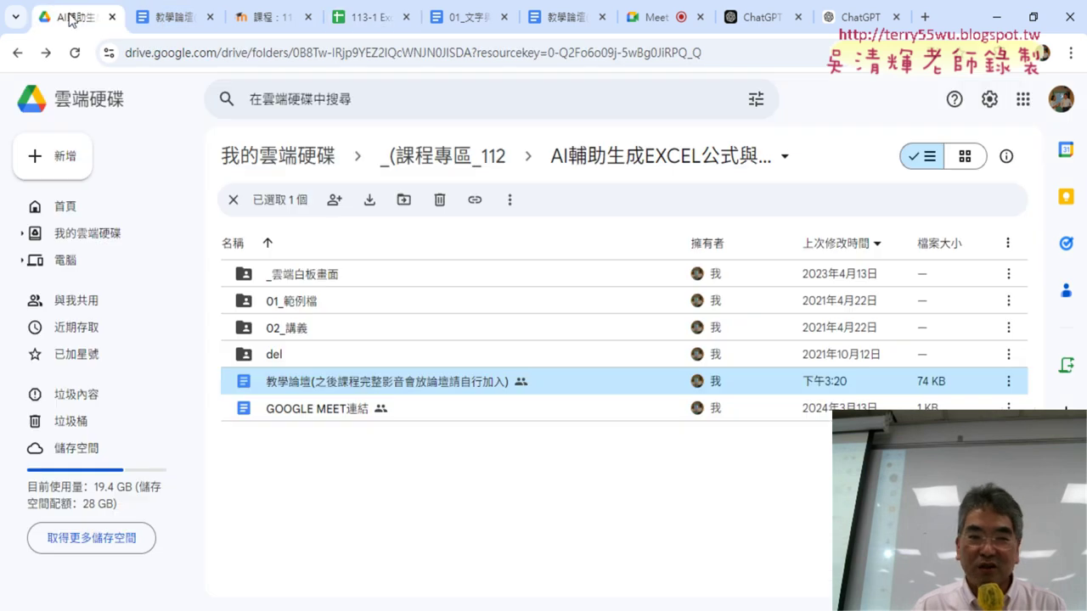
pyautogui.click(330, 272)
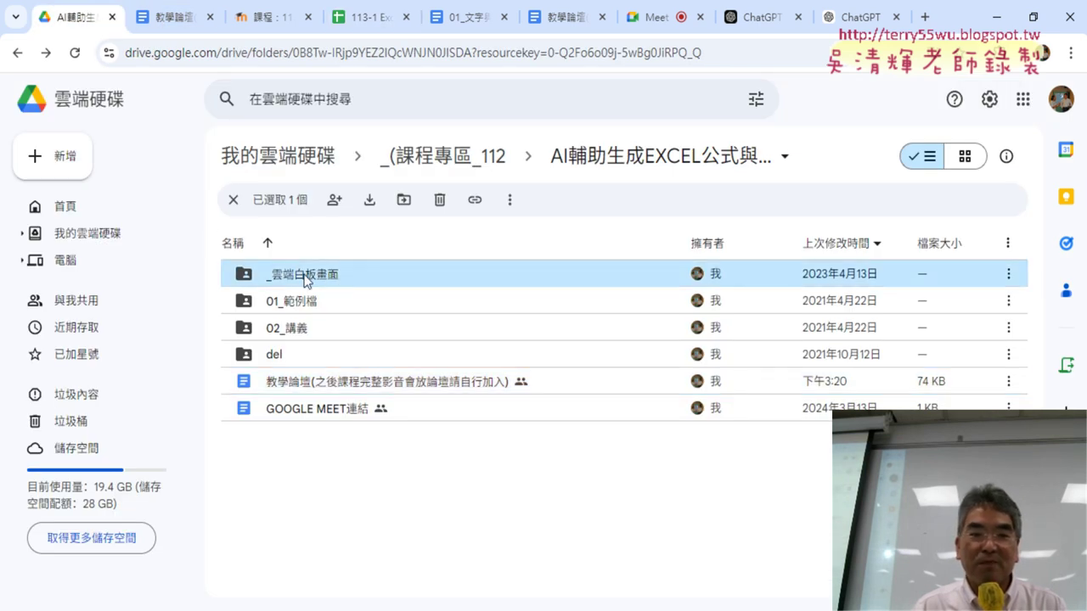
pyautogui.doubleClick(350, 275)
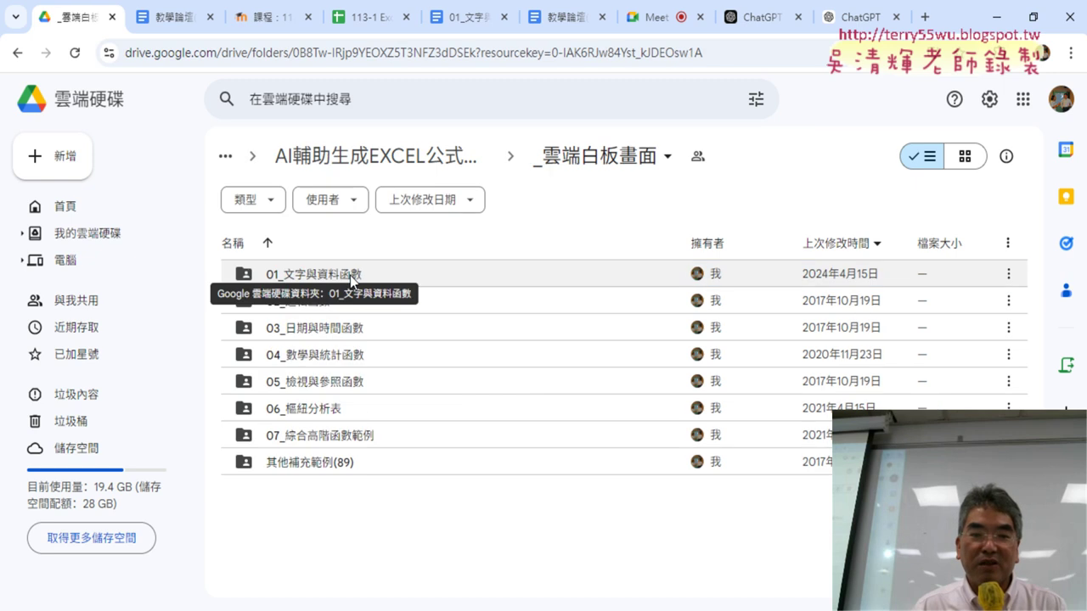
pyautogui.doubleClick(377, 274)
pyautogui.click(335, 276)
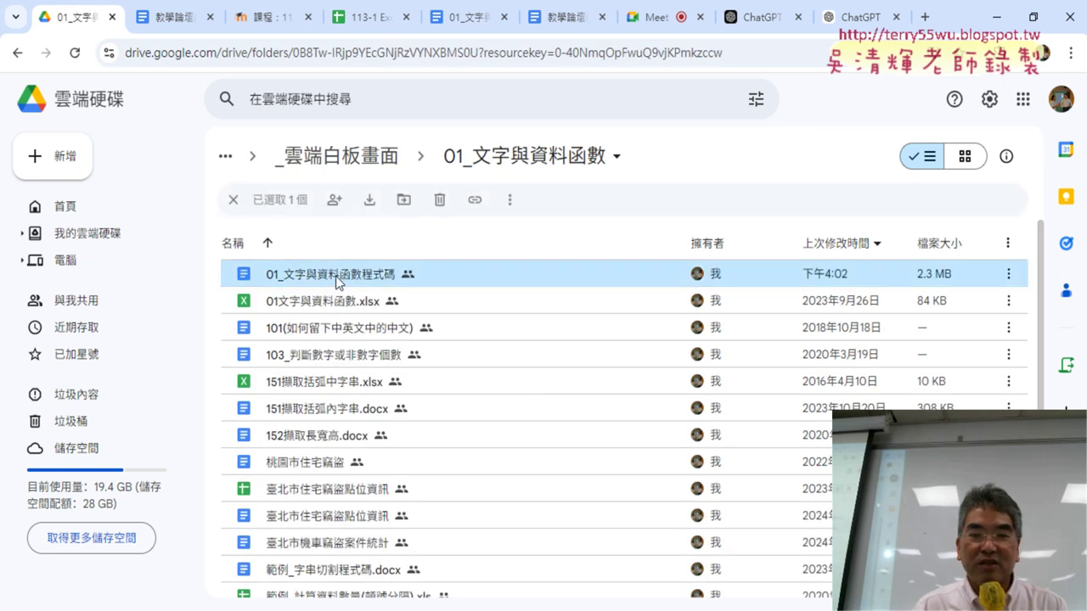
pyautogui.doubleClick(335, 276)
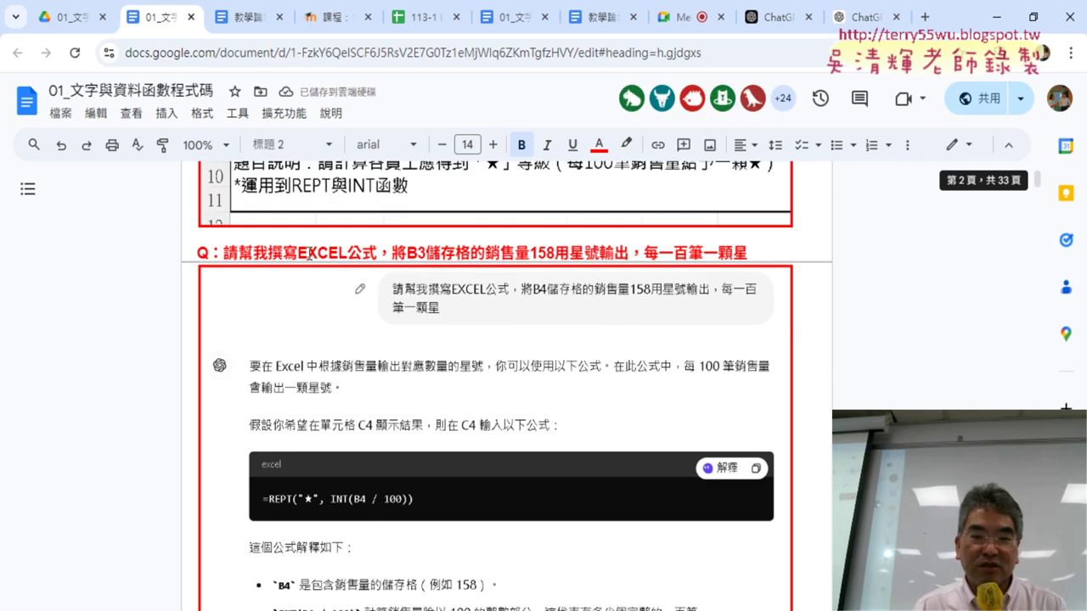
# - Scroll past the REPT, MID, LEFT and VBA sections to the 判斷內碼以去除空白 IF/CODE formula
pyautogui.scroll(-3, 715, 340)
pyautogui.scroll(-3, 715, 340)
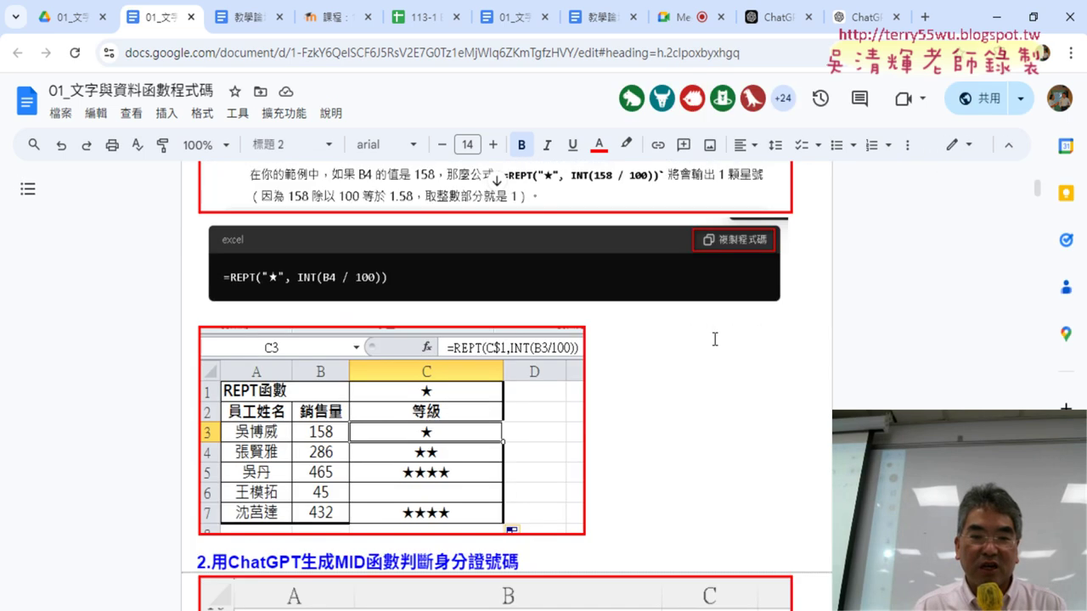
pyautogui.scroll(-3, 715, 340)
pyautogui.scroll(-3, 619, 328)
pyautogui.scroll(-3, 648, 377)
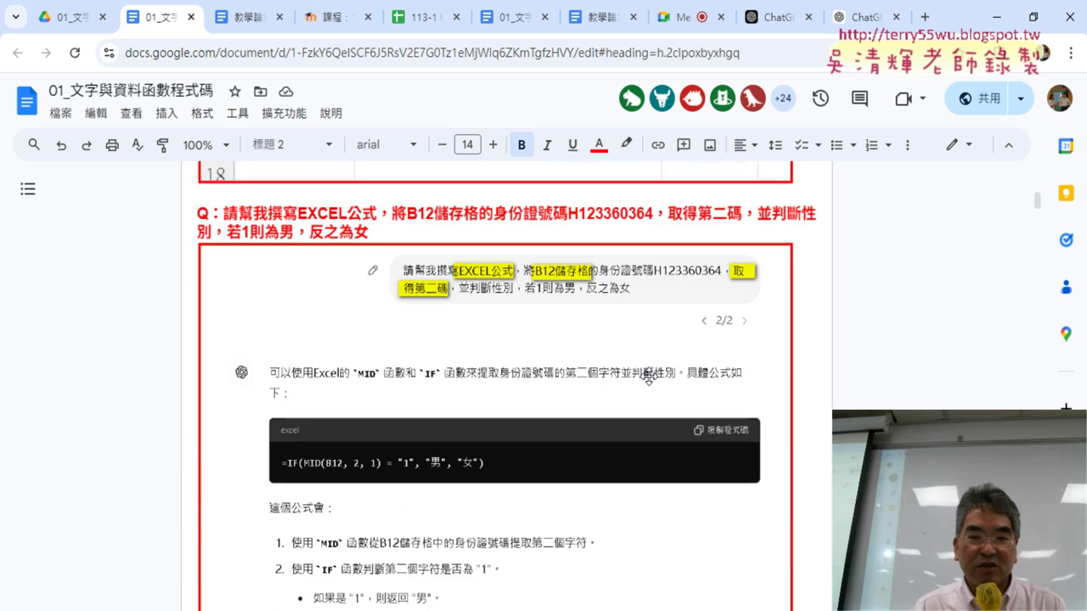
pyautogui.scroll(-2, 648, 377)
pyautogui.scroll(3, 431, 320)
pyautogui.scroll(-4, 686, 395)
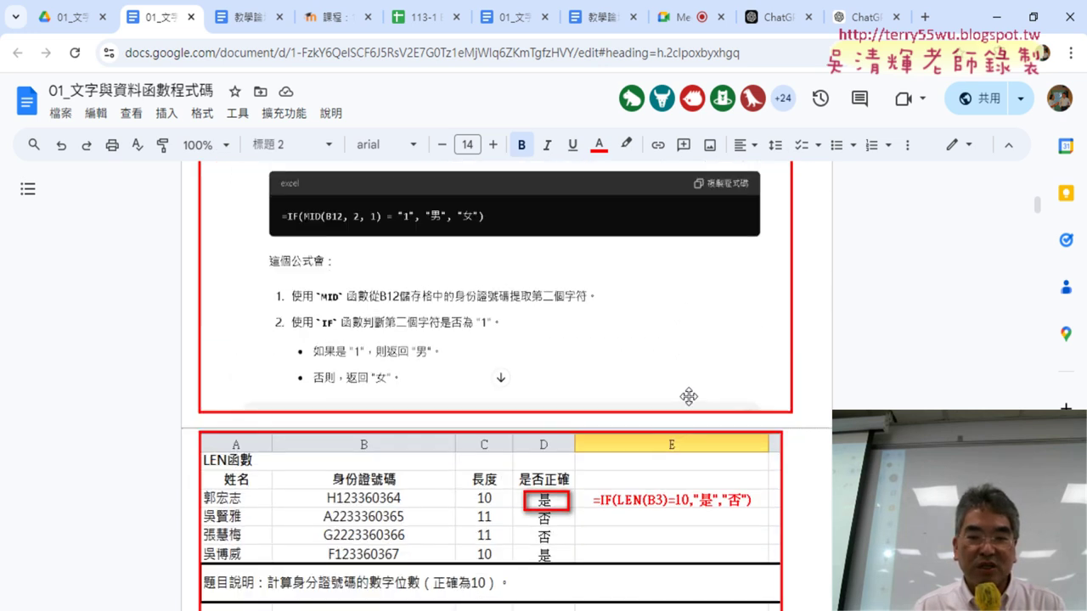
pyautogui.scroll(-3, 688, 397)
pyautogui.scroll(-3, 696, 391)
pyautogui.scroll(-2, 730, 391)
pyautogui.scroll(-3, 777, 390)
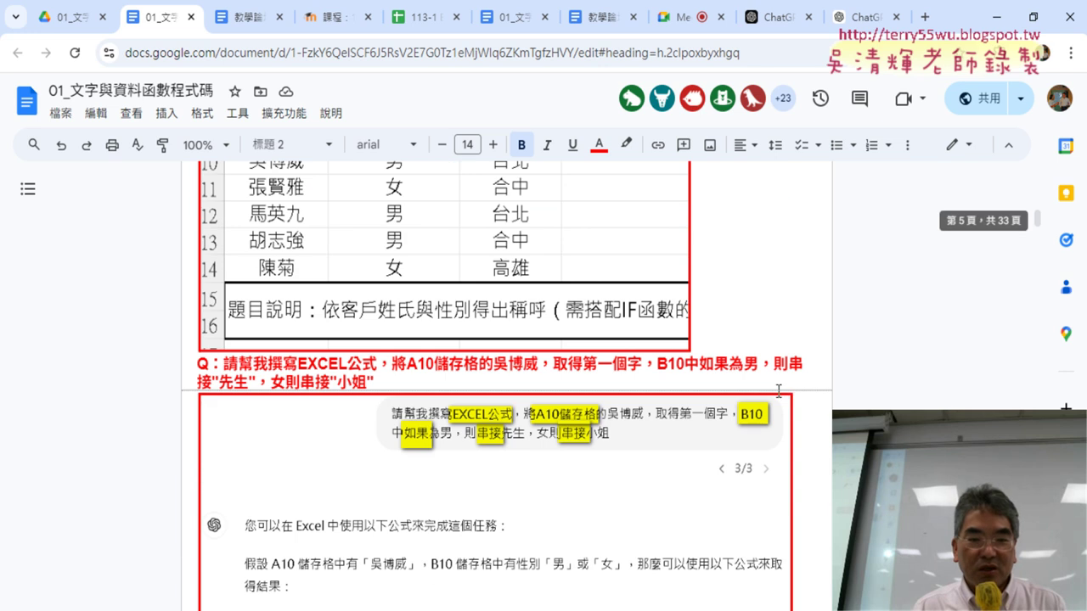
pyautogui.scroll(-2, 778, 389)
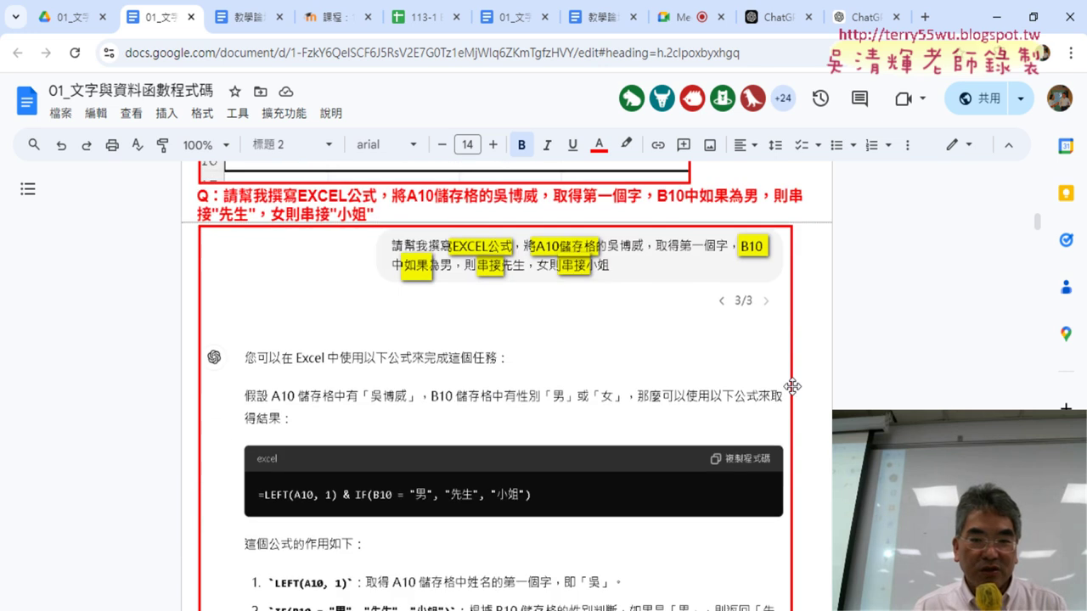
pyautogui.scroll(-1, 791, 387)
pyautogui.scroll(-2, 790, 383)
pyautogui.scroll(-2, 791, 383)
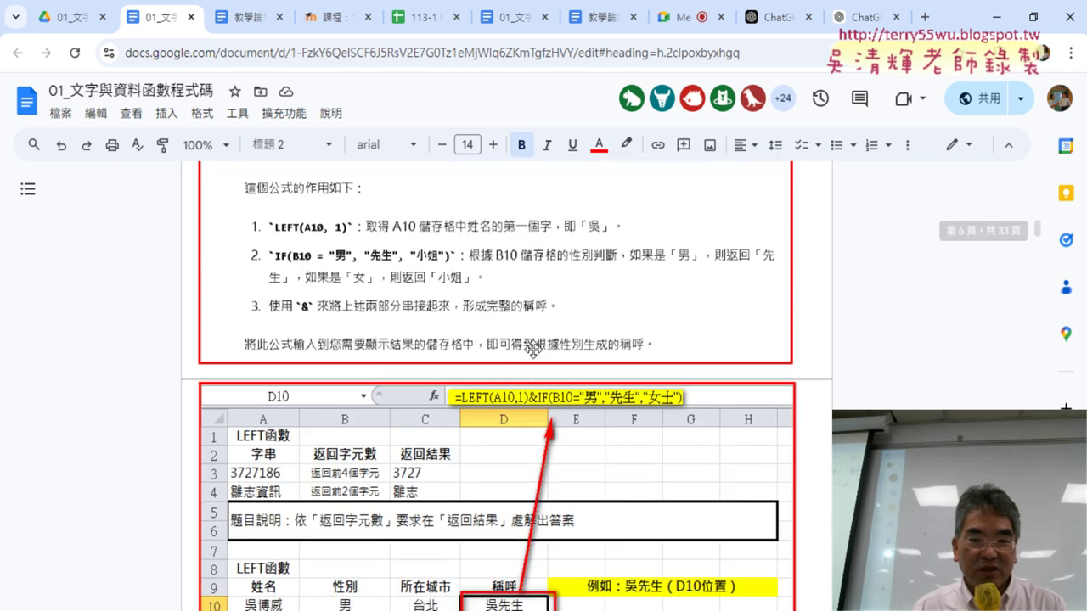
pyautogui.scroll(-3, 533, 349)
pyautogui.scroll(-1, 552, 355)
pyautogui.scroll(-1, 561, 357)
pyautogui.scroll(-1, 561, 355)
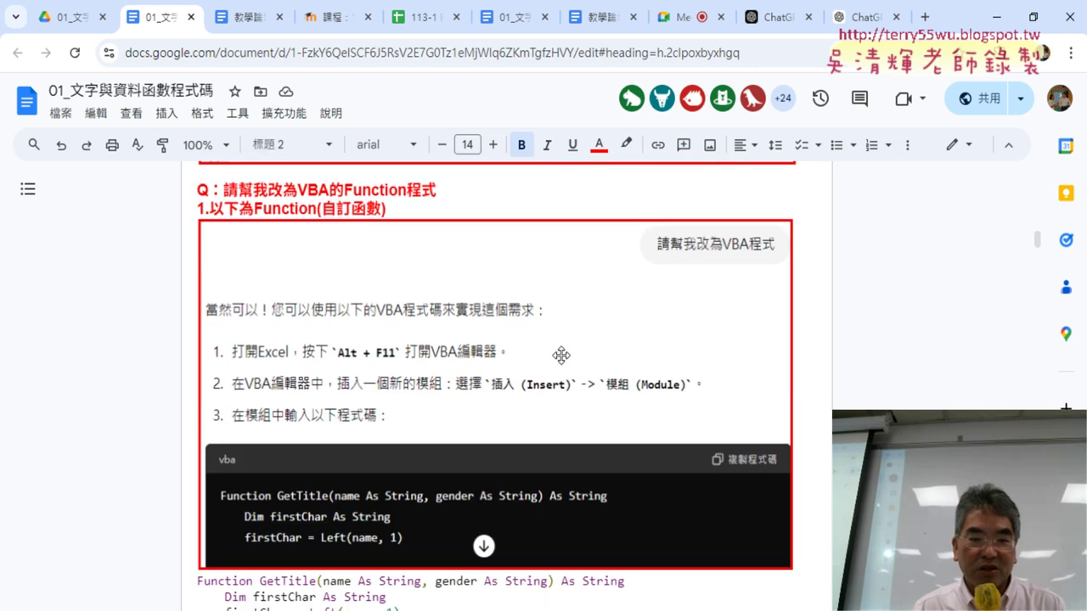
pyautogui.scroll(-2, 561, 355)
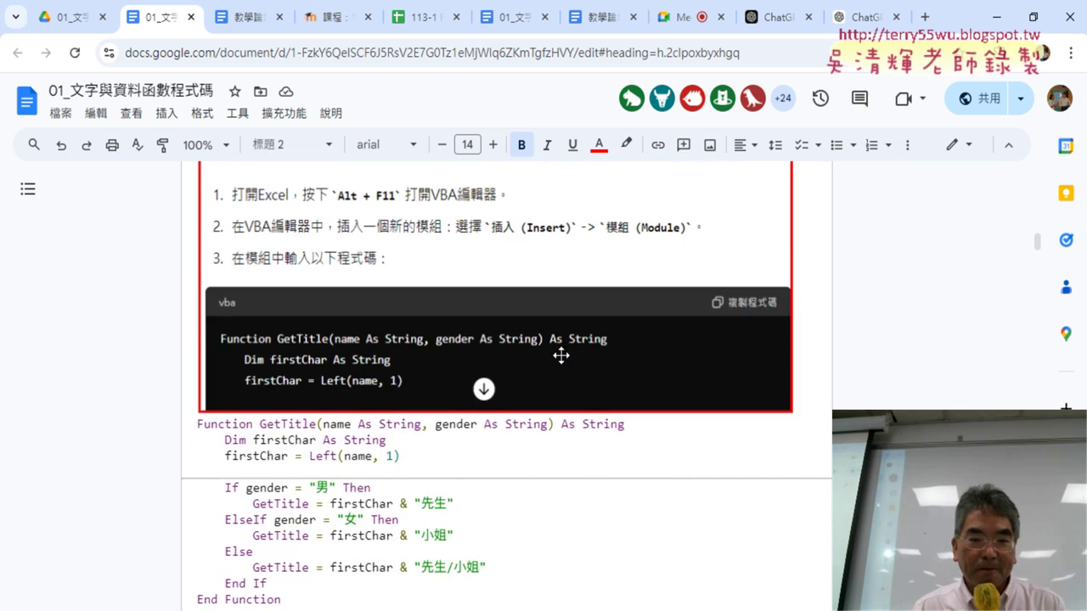
pyautogui.scroll(-1, 561, 354)
pyautogui.scroll(-3, 561, 354)
pyautogui.scroll(-3, 561, 354)
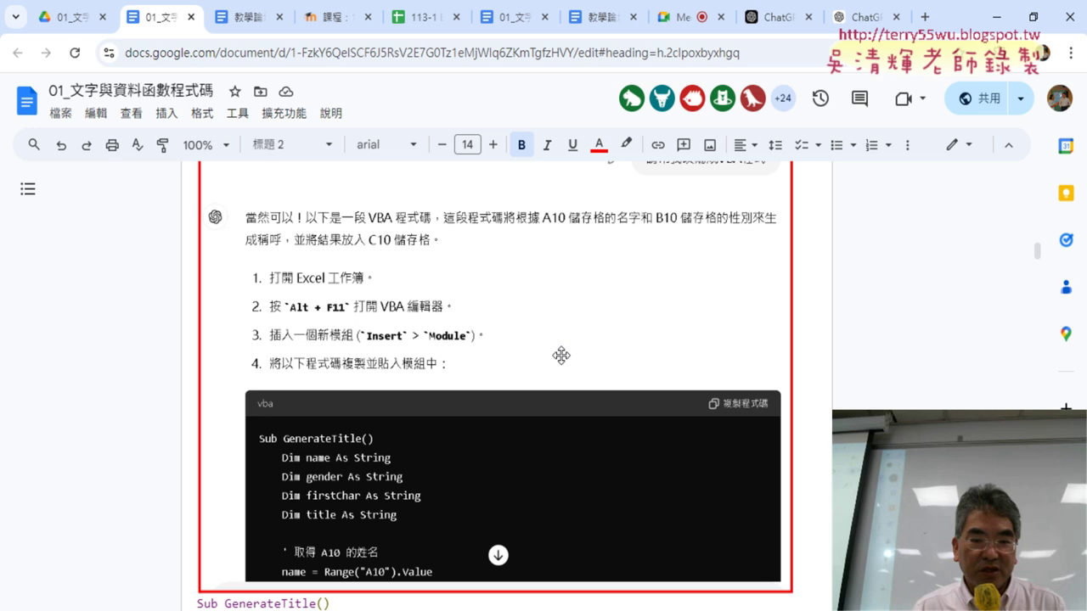
pyautogui.scroll(-4, 562, 355)
pyautogui.scroll(-3, 561, 355)
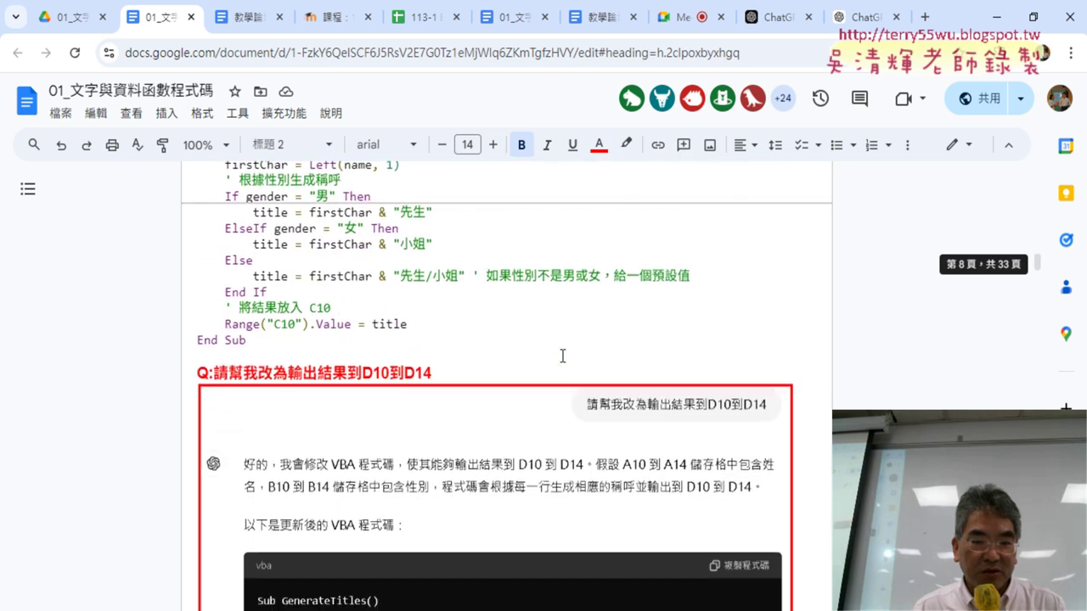
pyautogui.scroll(-3, 561, 355)
pyautogui.scroll(-1, 561, 355)
pyautogui.scroll(-3, 562, 356)
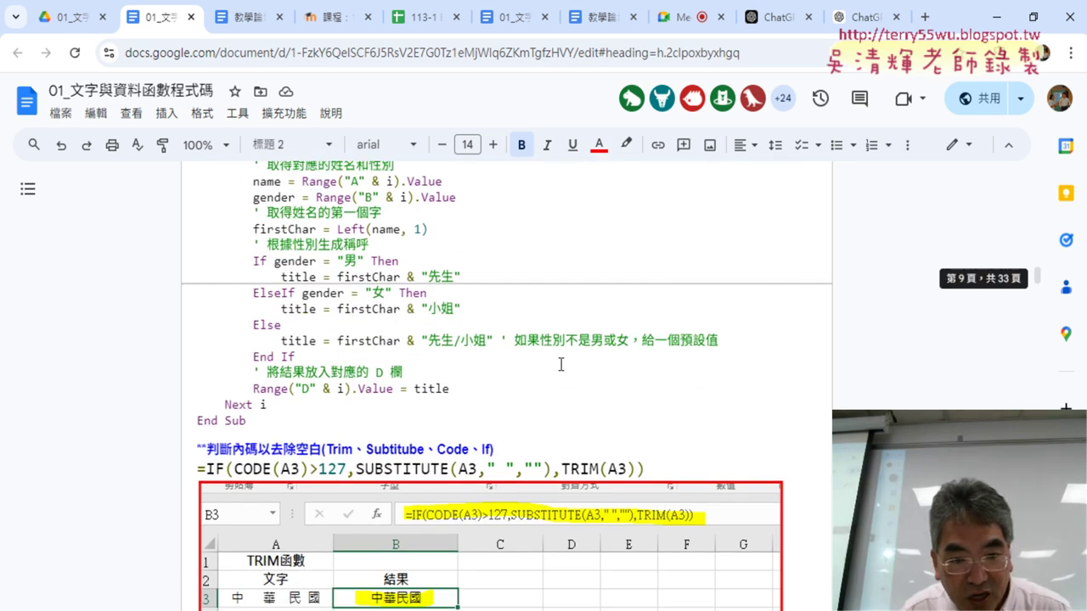
# - Select the =IF(CODE(A3)>127,SUBSTITUTE(A3," ",""),TRIM(A3)) line and circle the page 9 of 33 indicator
pyautogui.scroll(-1, 562, 361)
pyautogui.moveTo(671, 301); pyautogui.dragTo(253, 302)
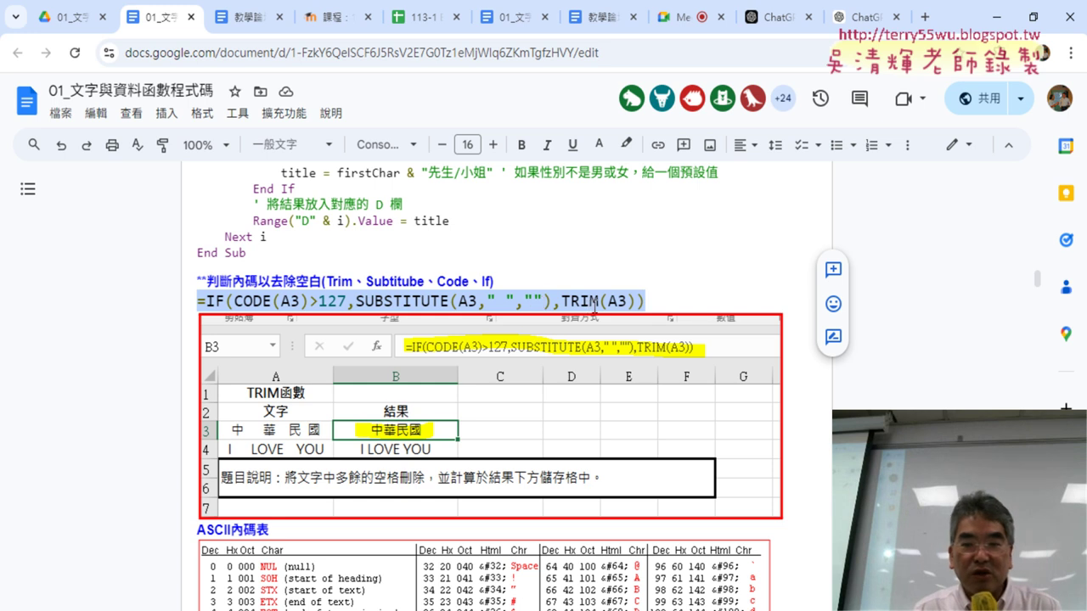
pyautogui.moveTo(1036, 291)
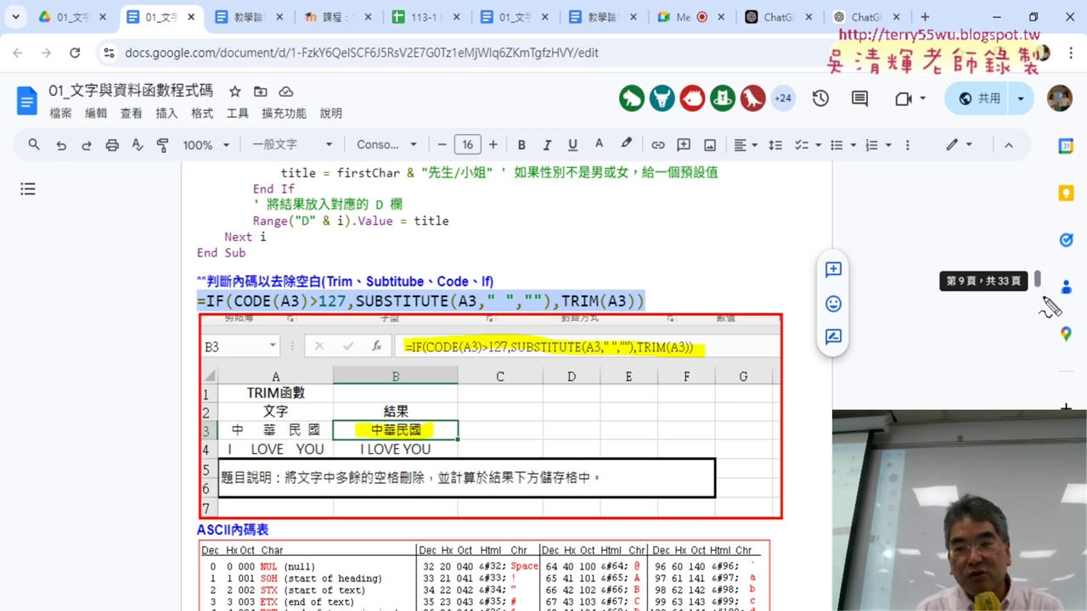
pyautogui.moveTo(1040, 297)
pyautogui.mouseDown()
pyautogui.moveTo(960, 268)
pyautogui.moveTo(955, 297)
pyautogui.mouseUp()
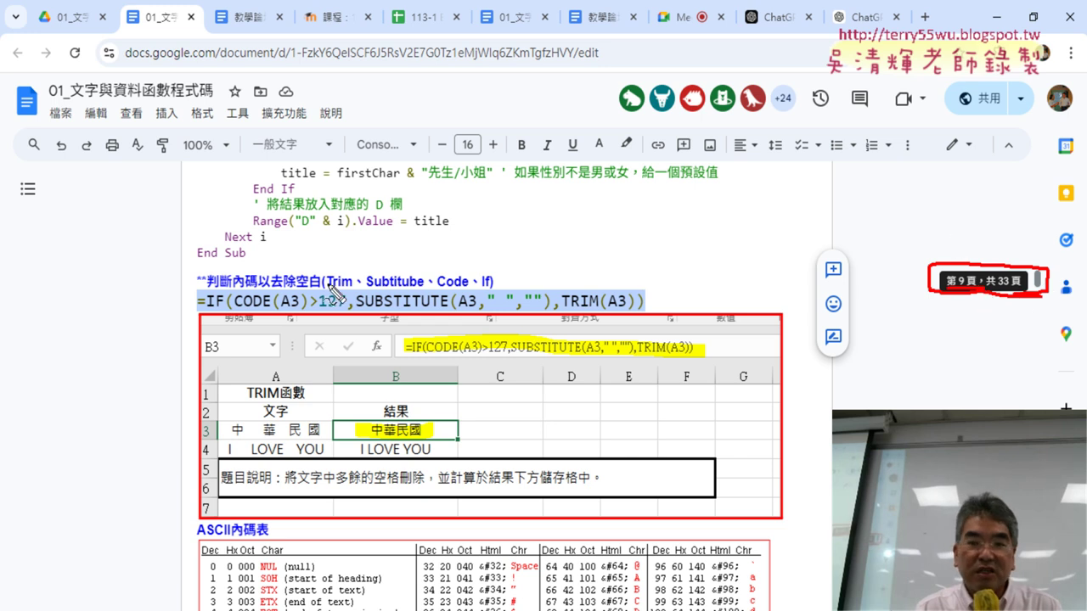
# - Underline and outline the space-removal formula, arrow the page indicator, then clear the ink
pyautogui.moveTo(170, 279); pyautogui.dragTo(168, 327)
pyautogui.moveTo(178, 274); pyautogui.dragTo(646, 327)
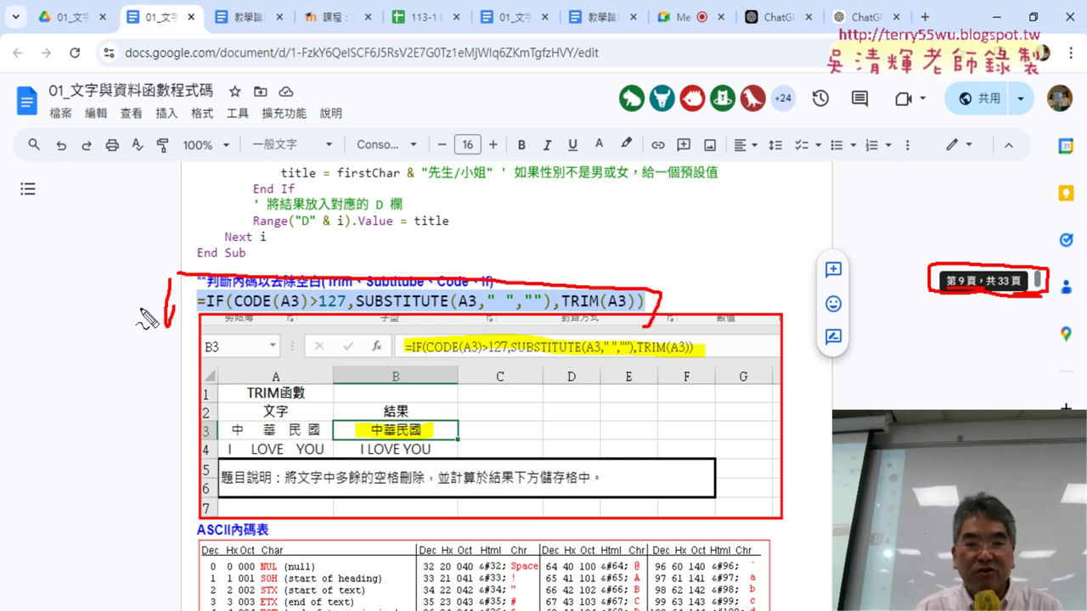
pyautogui.moveTo(142, 313); pyautogui.dragTo(662, 306)
pyautogui.moveTo(1040, 185); pyautogui.dragTo(1029, 249)
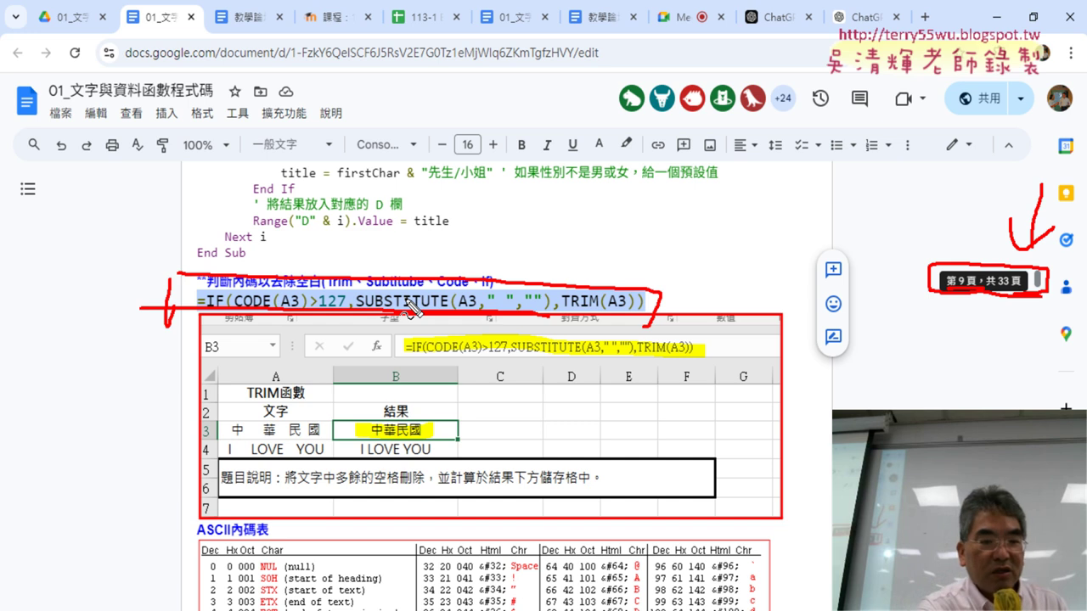
pyautogui.press('Escape')
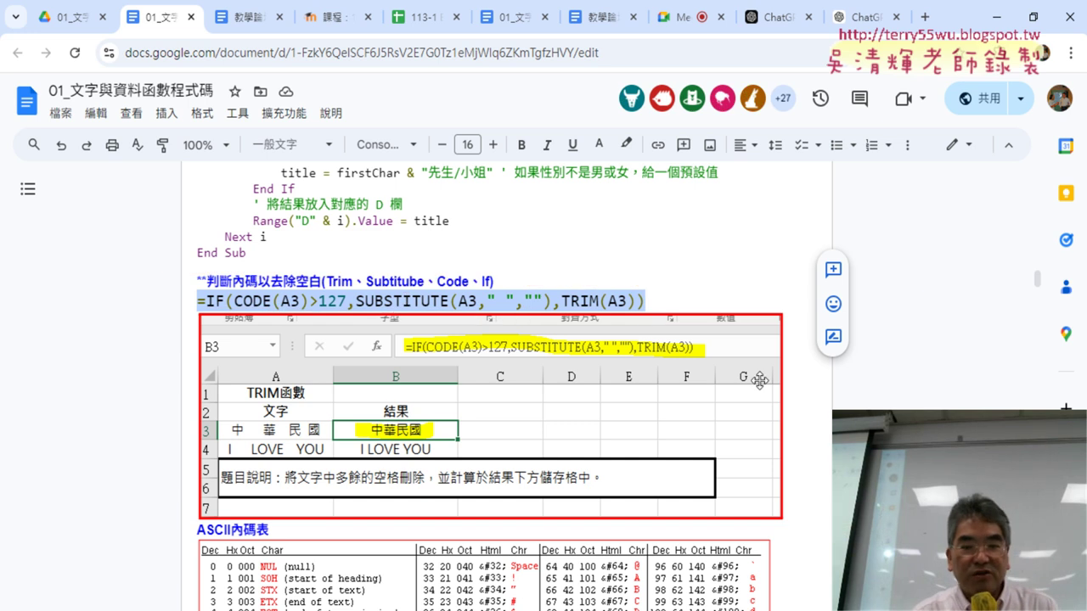
# - Scroll past the ASCII table and select the red 綜合練習 REPT/LEN phone-number question
pyautogui.scroll(-3, 810, 420)
pyautogui.scroll(-1, 810, 412)
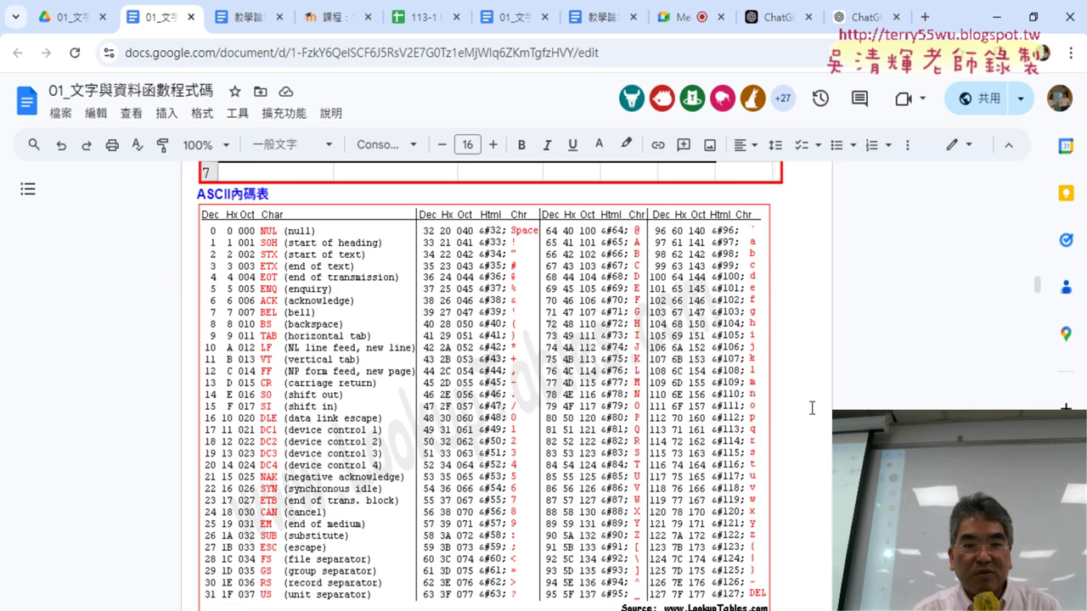
pyautogui.scroll(-3, 853, 402)
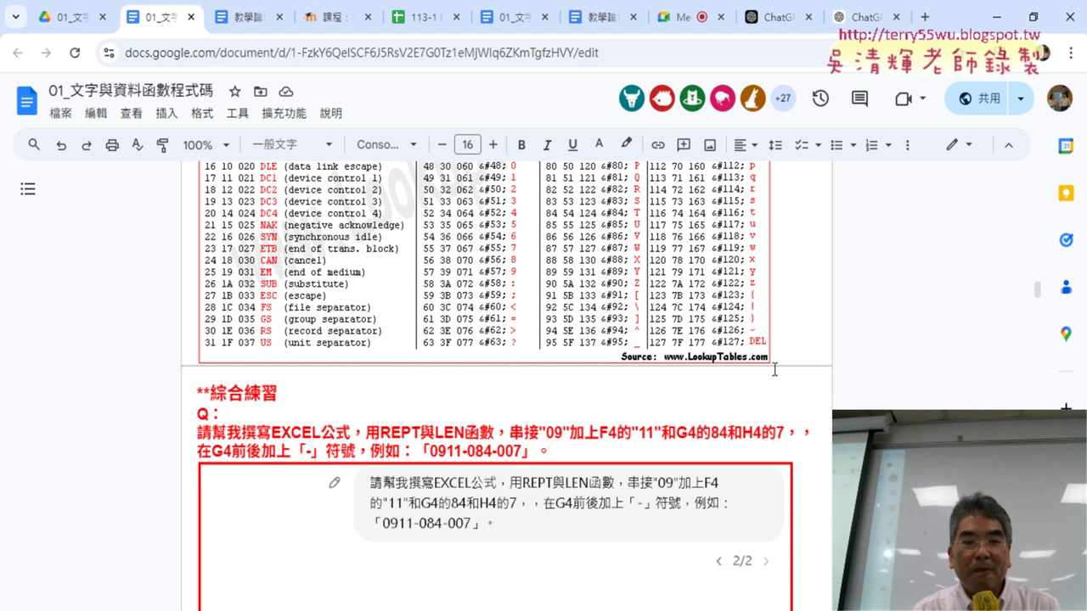
pyautogui.moveTo(203, 423); pyautogui.dragTo(649, 461)
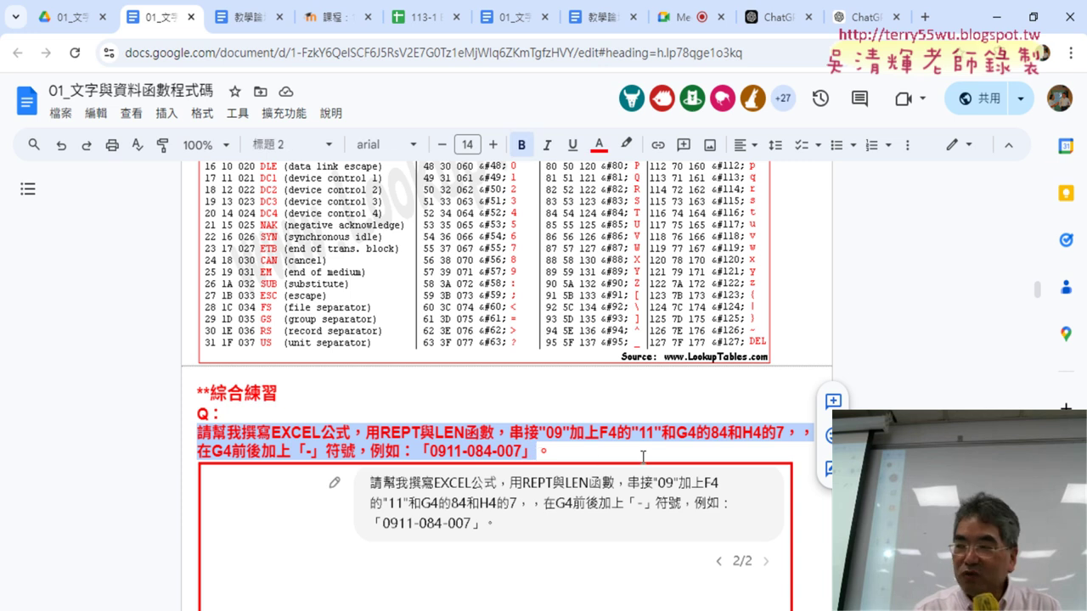